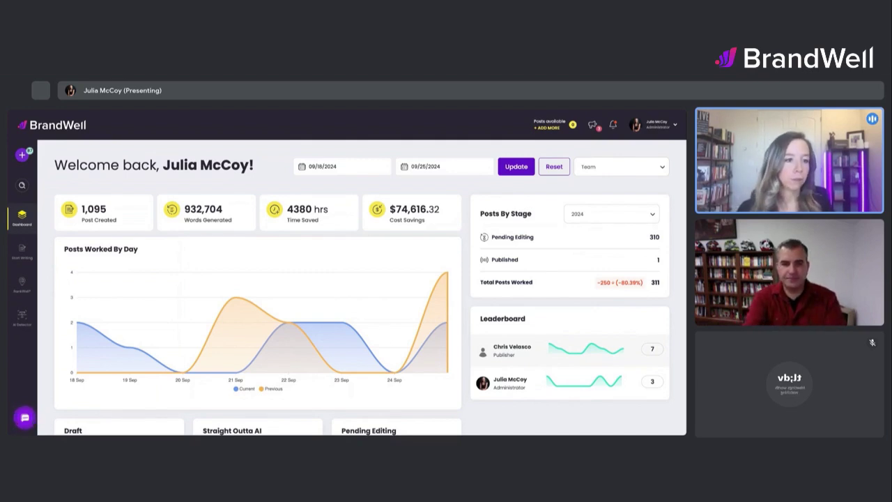
- Add the AI Agents' LinkedIn Story Post to the untitled draft and scroll through it
left_click(25, 267)
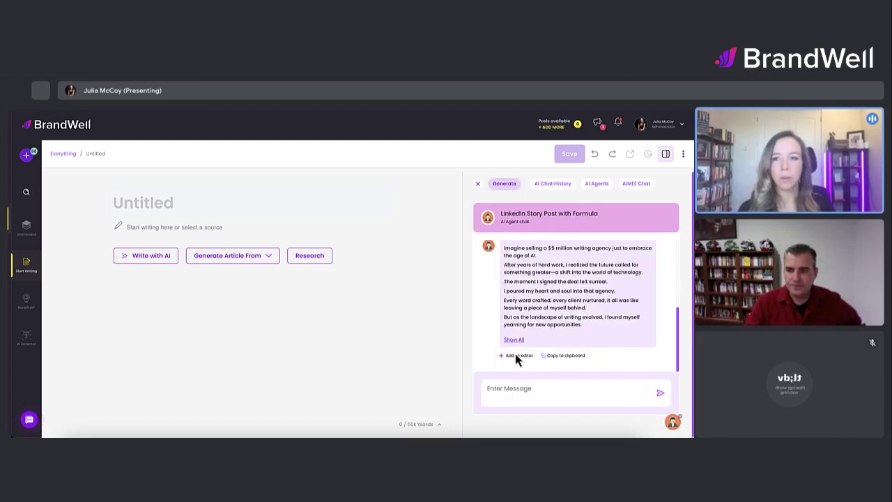
left_click(515, 356)
scroll(223, 235, "down", 2)
scroll(223, 234, "down", 3)
scroll(223, 238, "down", 1)
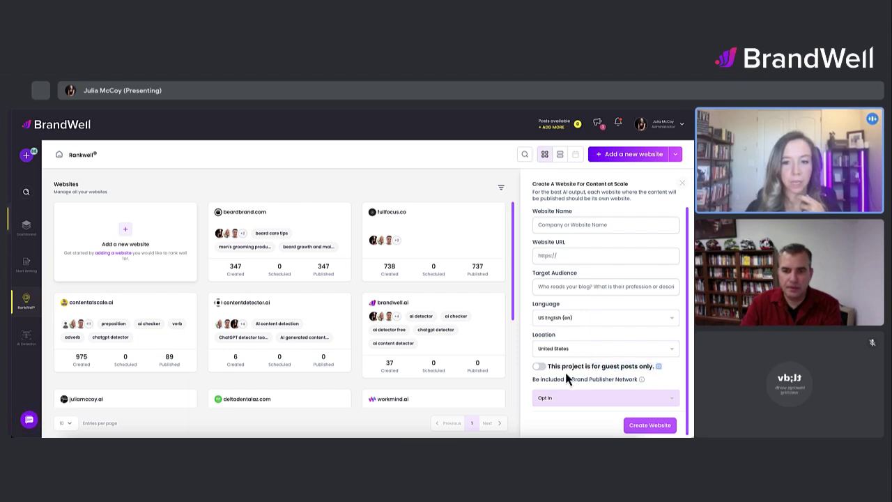
- Highlight the guest-posts-only and Brand Publisher Network options, then dismiss the Create A Website form
left_click_drag(654, 367, 549, 367)
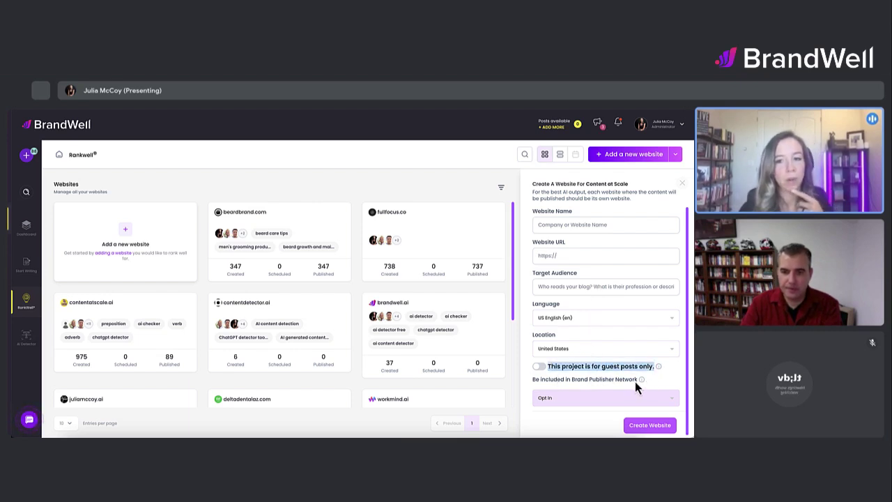
left_click_drag(636, 381, 528, 379)
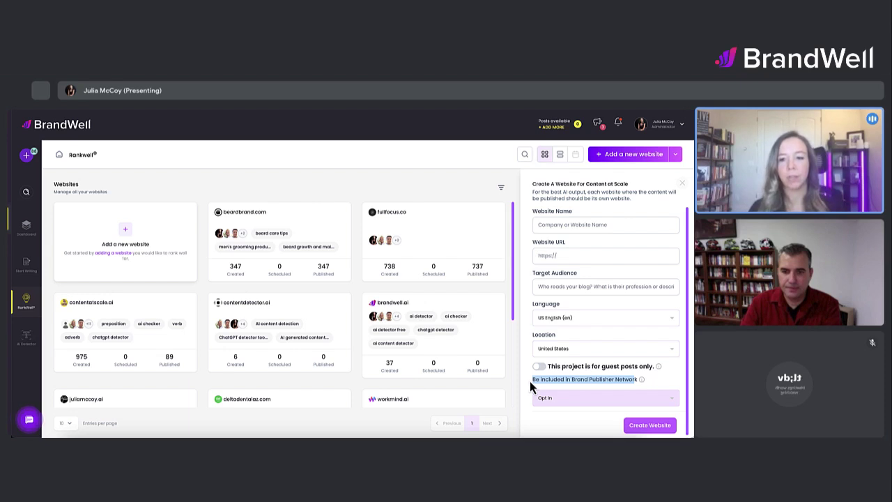
left_click(557, 388)
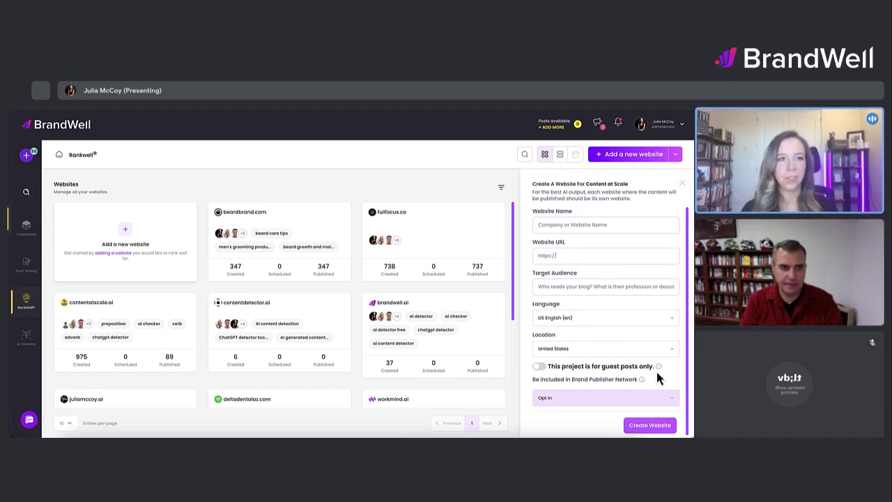
left_click(426, 165)
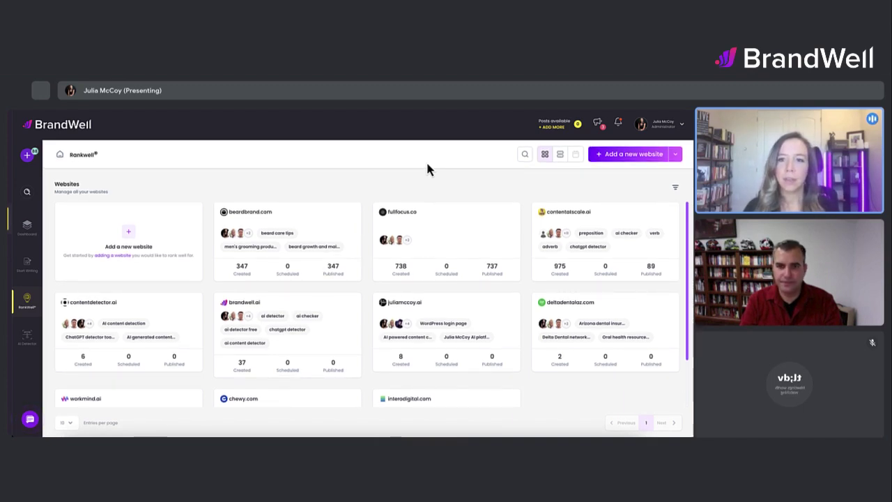
- Open the brandwell.ai website card's Content Overview
left_click(246, 310)
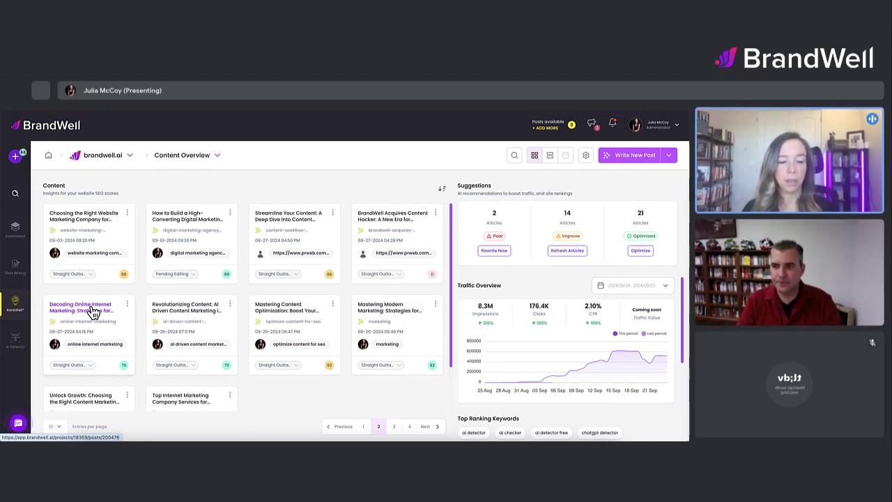
- Open the Decoding Online Internet Marketing article and scroll through its full text
left_click(91, 308)
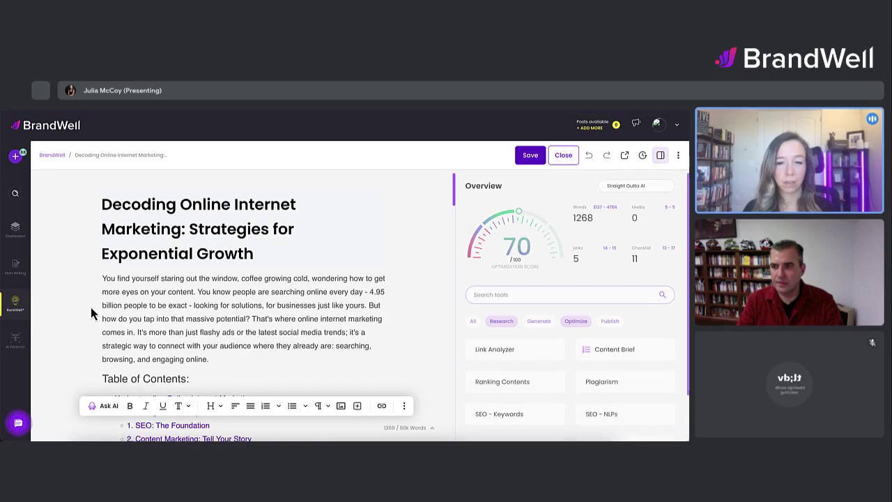
scroll(312, 301, "down", 3)
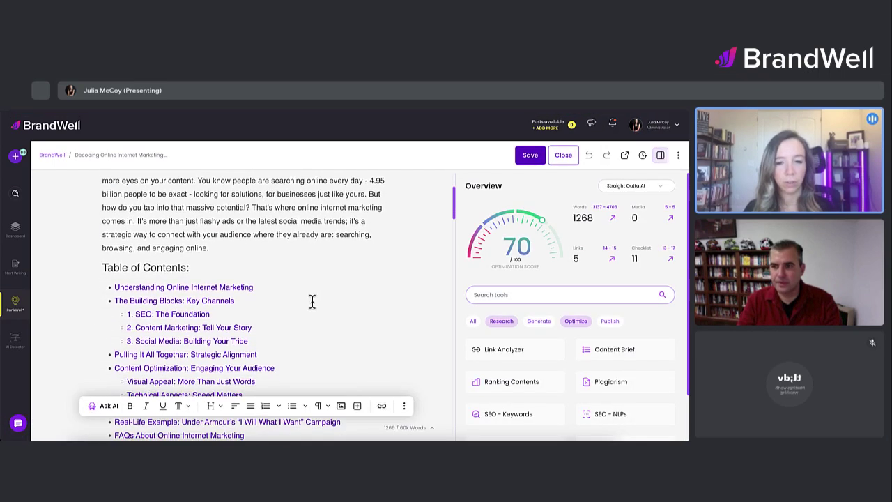
scroll(312, 301, "down", 1)
scroll(312, 301, "down", 1)
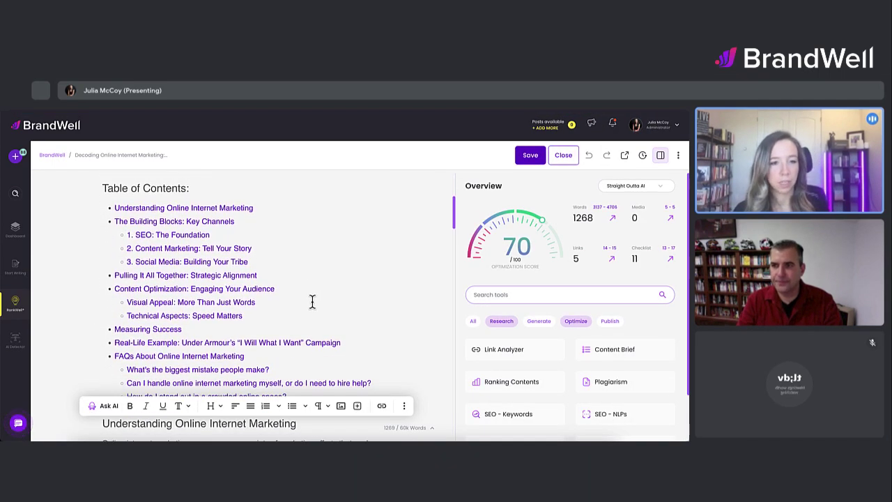
scroll(312, 301, "down", 1)
scroll(312, 301, "down", 1)
scroll(313, 300, "down", 1)
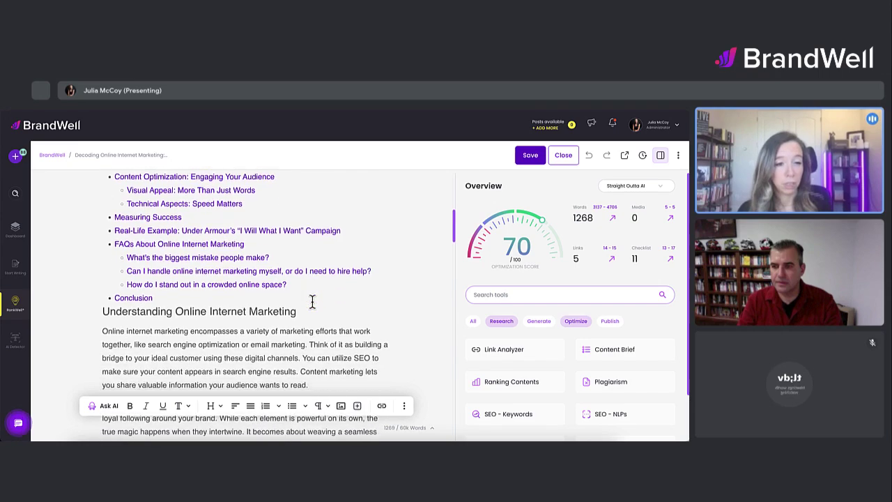
scroll(312, 301, "down", 2)
scroll(312, 301, "down", 2)
scroll(312, 301, "down", 2)
scroll(312, 301, "down", 4)
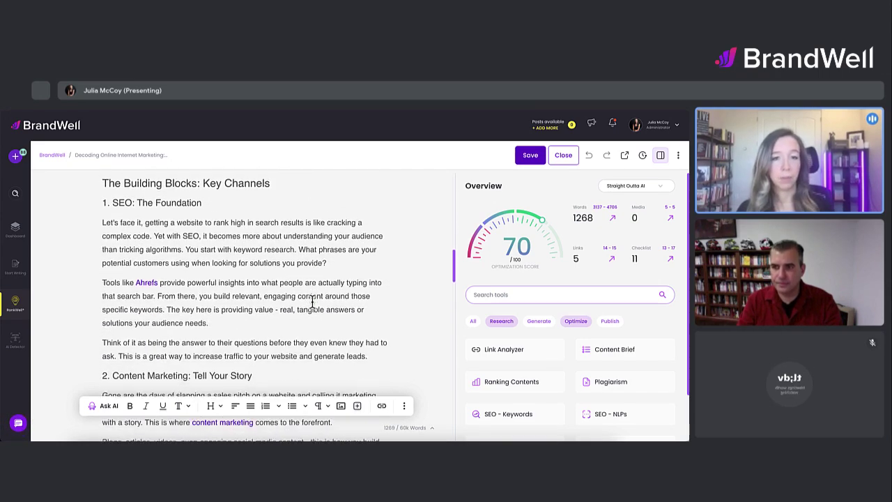
scroll(312, 301, "down", 2)
scroll(312, 301, "down", 2)
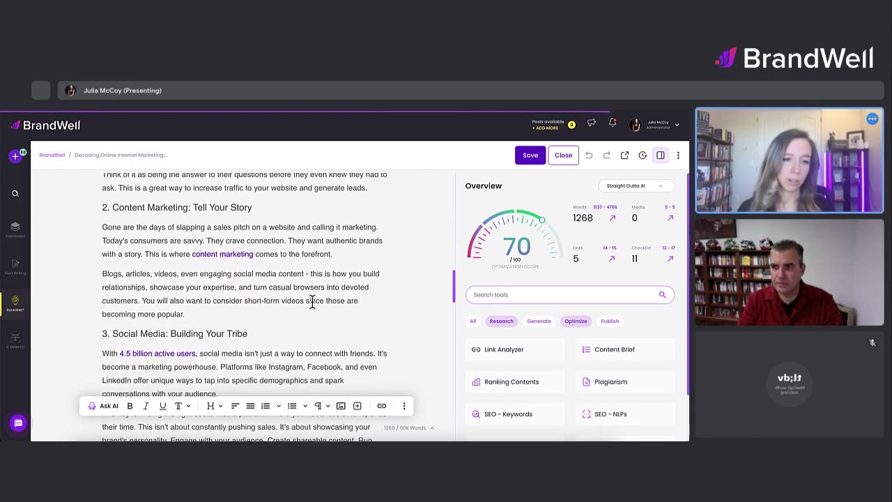
scroll(313, 301, "down", 1)
scroll(312, 301, "down", 3)
scroll(312, 301, "down", 2)
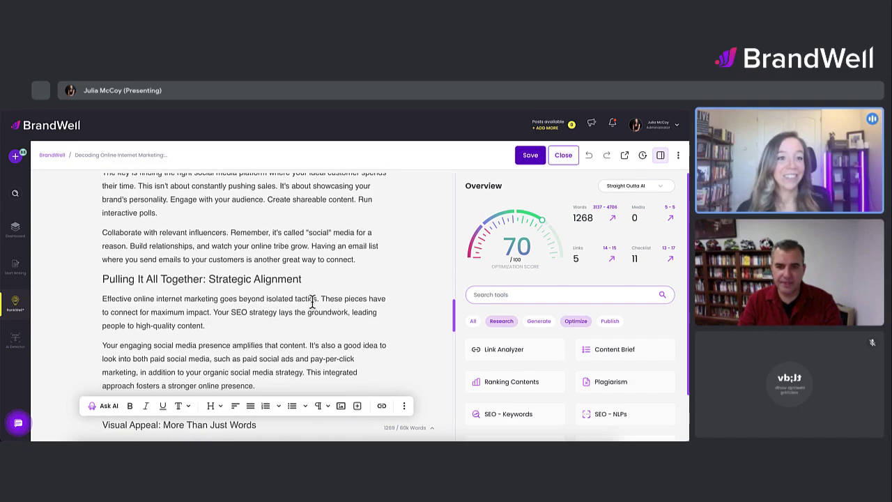
scroll(312, 300, "down", 2)
scroll(313, 301, "down", 2)
scroll(312, 301, "down", 1)
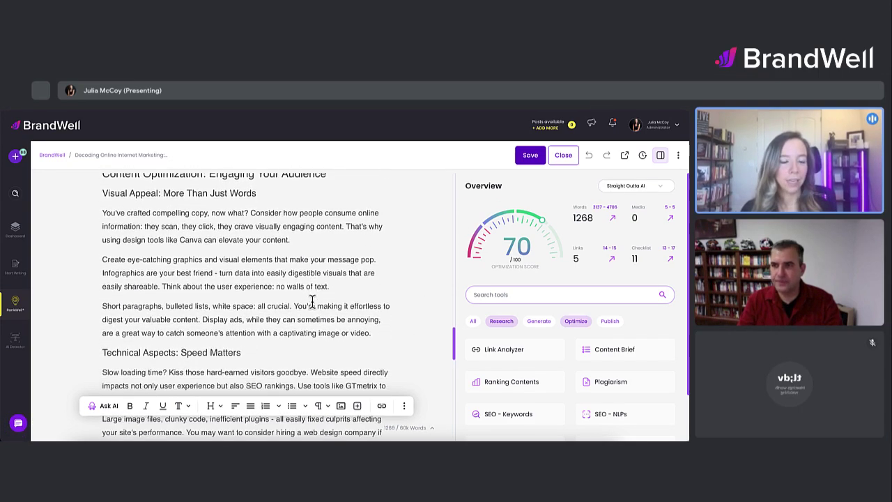
scroll(312, 301, "down", 3)
scroll(311, 301, "down", 2)
scroll(311, 301, "down", 4)
scroll(312, 301, "down", 5)
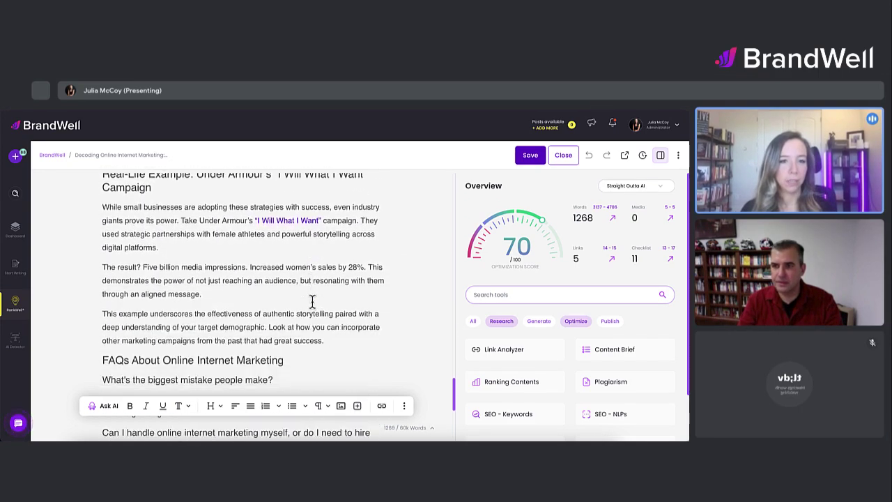
scroll(311, 300, "down", 2)
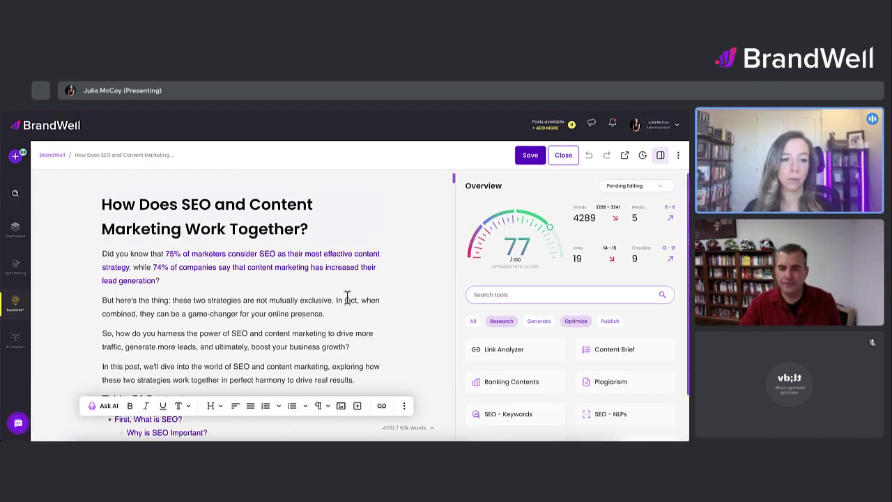
- Scroll through the How Does SEO and Content Marketing Work Together? article
scroll(347, 297, "down", 1)
scroll(346, 297, "down", 2)
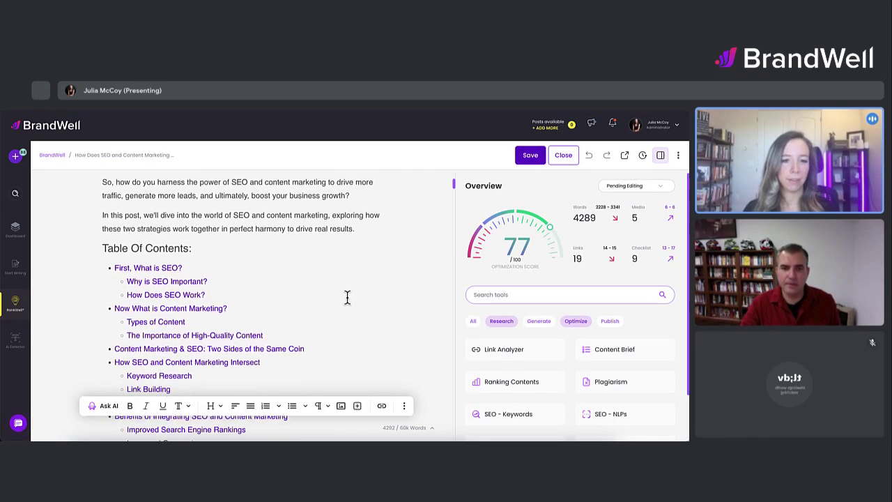
scroll(347, 297, "down", 1)
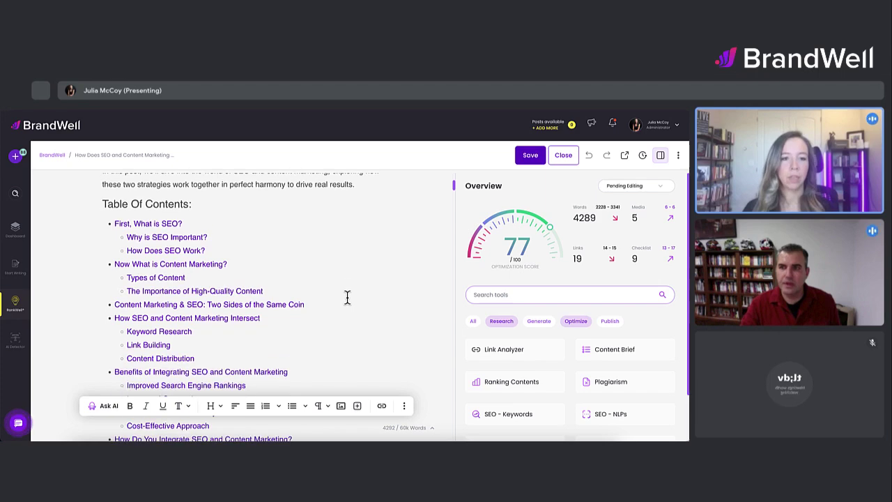
scroll(347, 296, "down", 1)
scroll(347, 297, "down", 2)
scroll(347, 297, "down", 2)
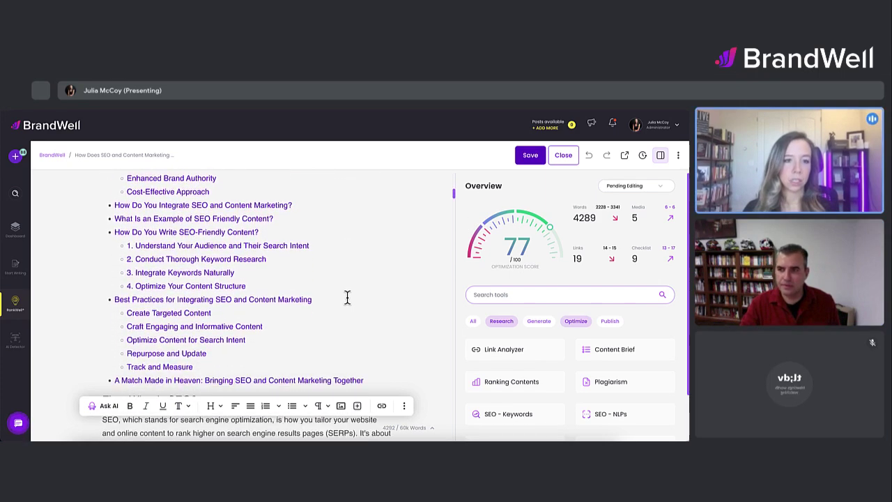
scroll(347, 296, "down", 2)
scroll(347, 297, "down", 2)
scroll(348, 299, "down", 4)
scroll(351, 304, "down", 4)
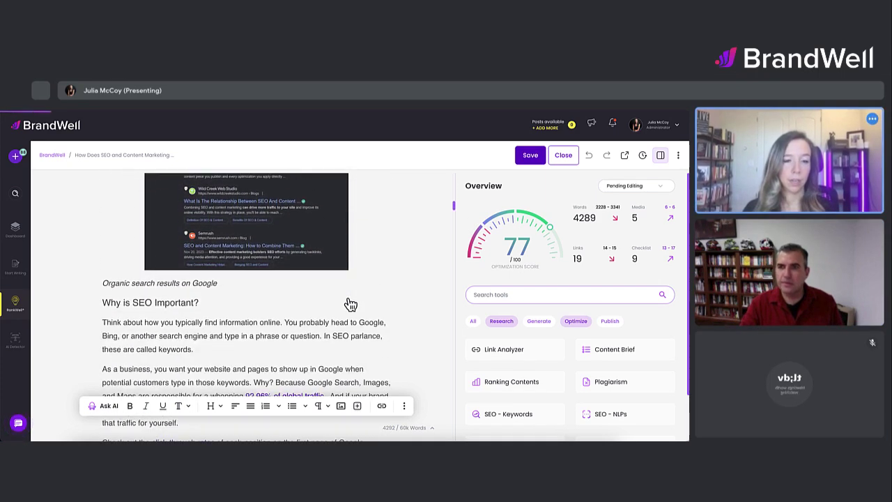
scroll(347, 299, "down", 2)
scroll(350, 303, "down", 2)
scroll(350, 302, "down", 4)
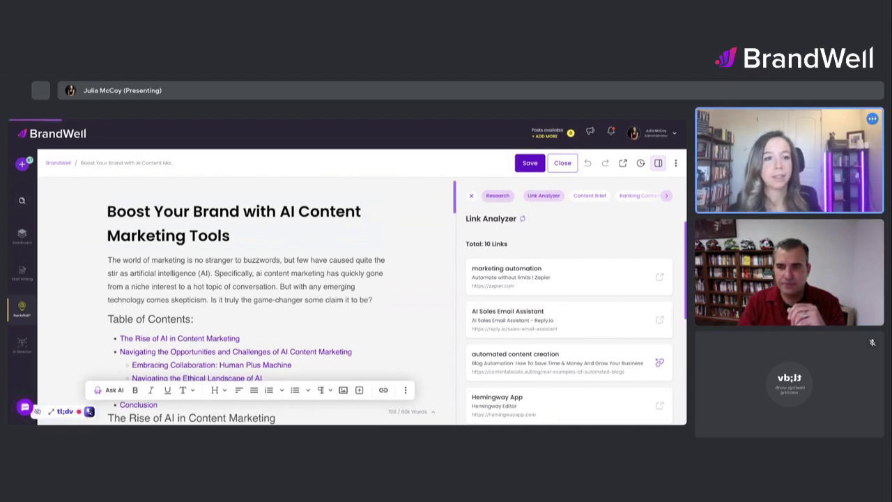
- Close the Link Analyzer report to return to the Overview tools grid
scroll(597, 293, "up", 2)
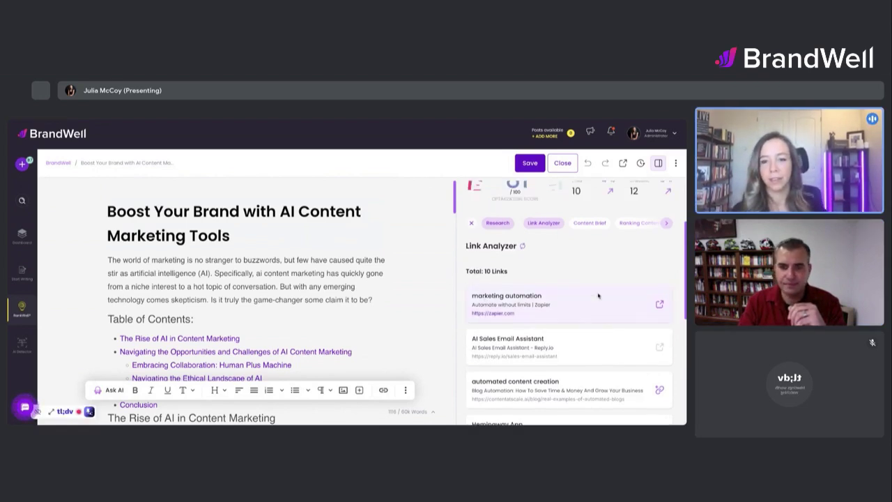
scroll(557, 300, "up", 2)
left_click(472, 298)
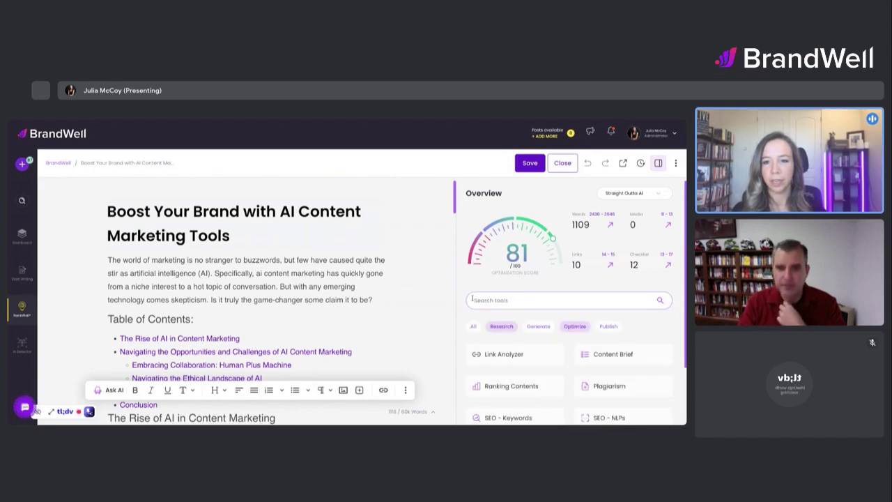
- Launch the SEO - NLPs analysis on the Boost Your Brand article
scroll(630, 365, "down", 1)
scroll(631, 365, "down", 1)
scroll(630, 365, "down", 1)
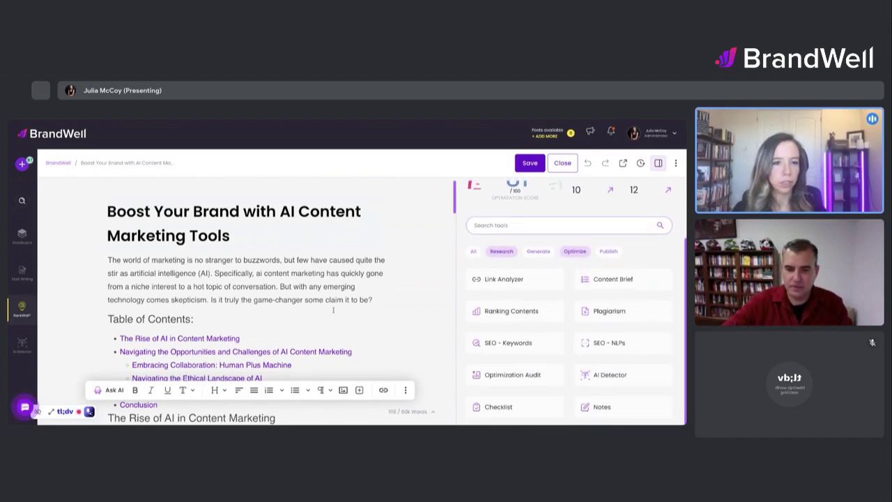
left_click(600, 346)
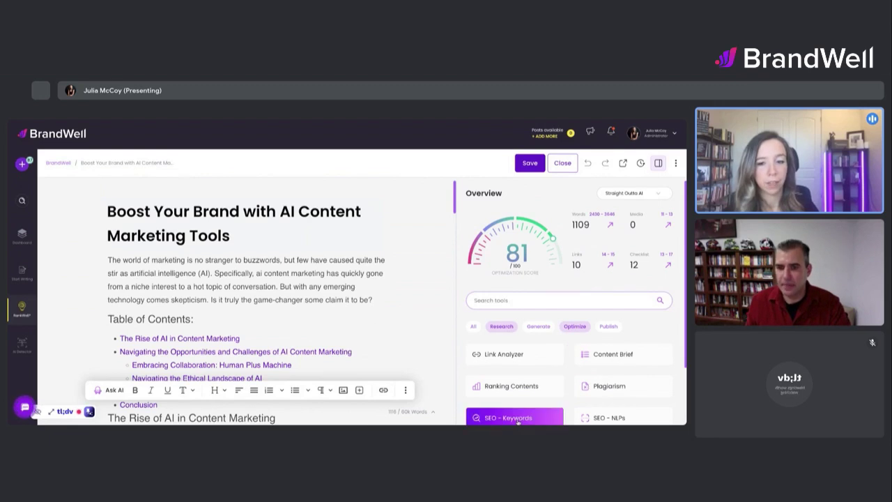
scroll(516, 411, "down", 2)
- Run the Optimization Audit on the article and scroll through its suggestions
left_click(526, 399)
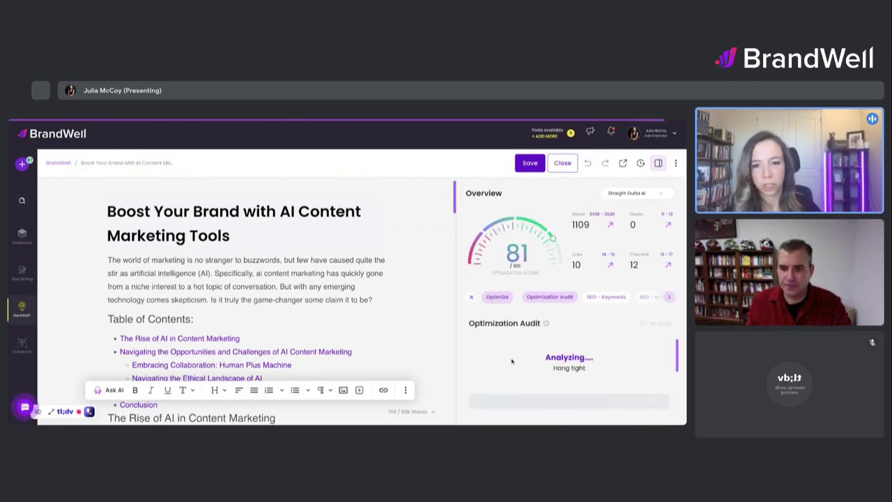
scroll(241, 288, "down", 3)
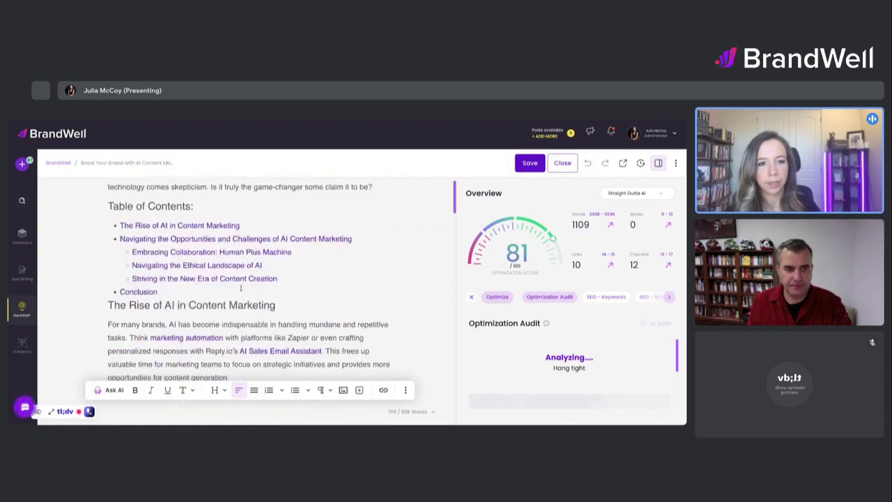
scroll(240, 288, "down", 1)
scroll(241, 288, "down", 3)
scroll(241, 288, "down", 2)
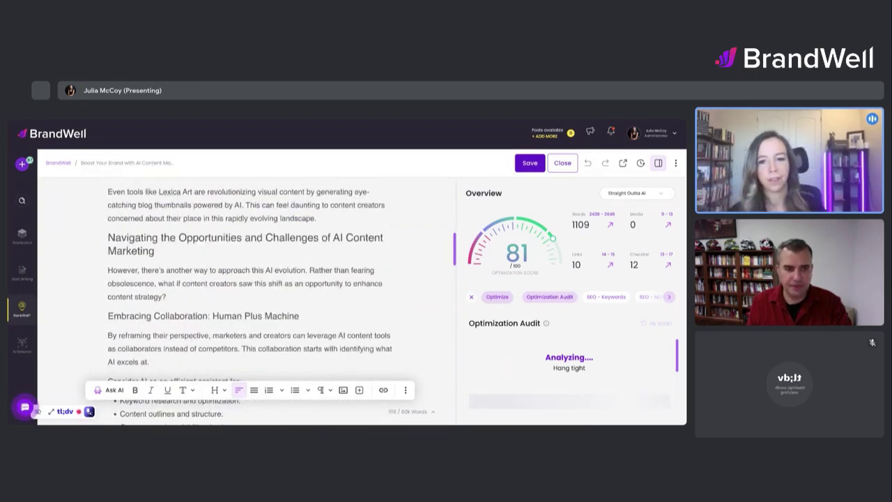
scroll(244, 293, "down", 1)
scroll(244, 293, "down", 1)
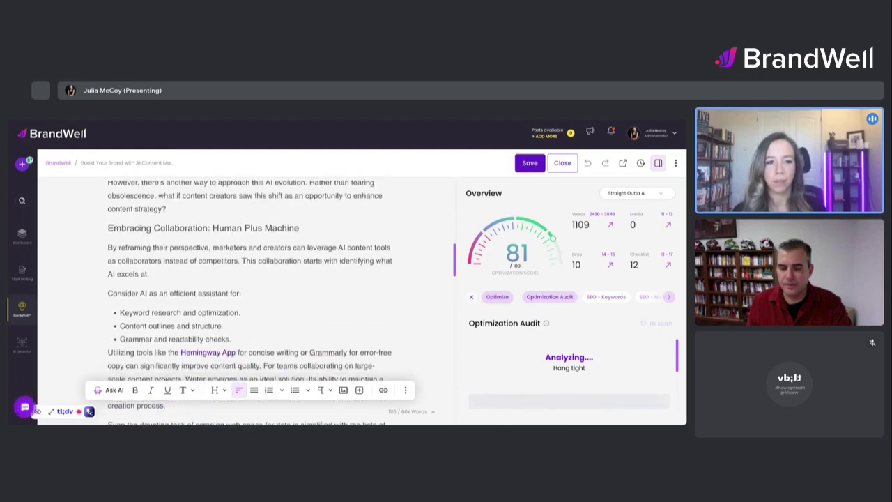
scroll(244, 292, "down", 1)
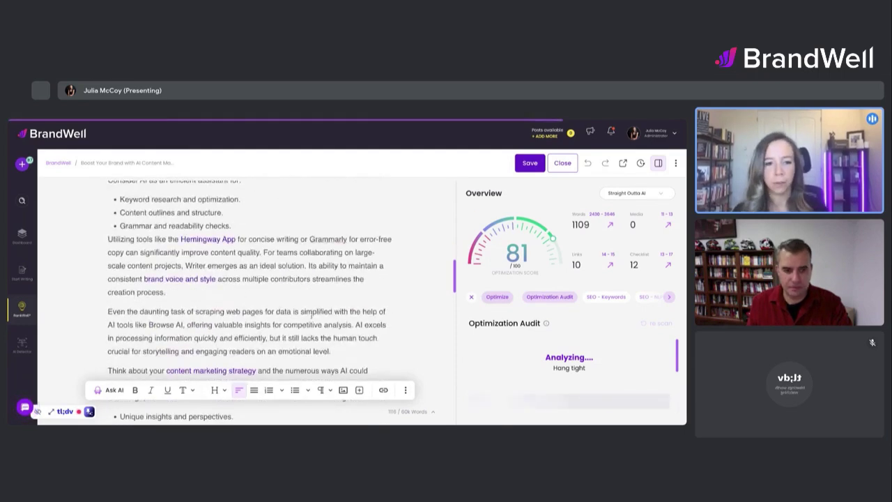
- Scroll back up and view the Straight Outta AI status list without changing it
scroll(285, 307, "up", 1)
scroll(306, 313, "up", 4)
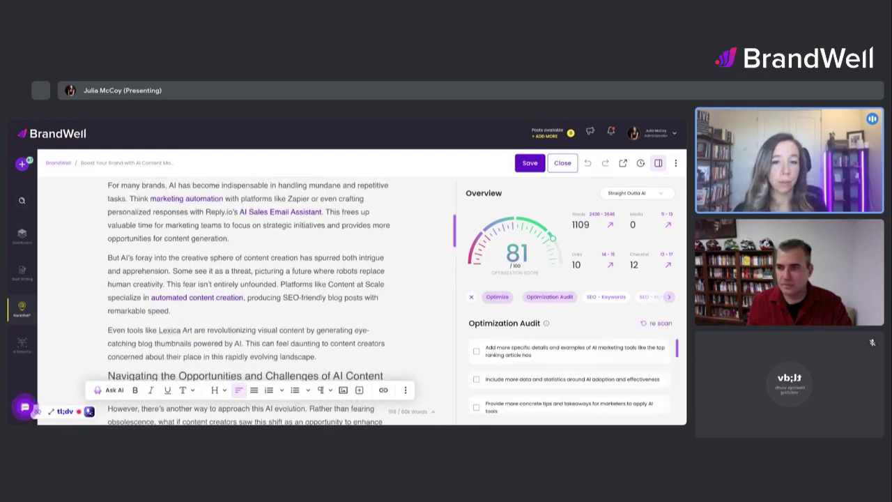
scroll(311, 316, "up", 1)
scroll(312, 315, "up", 1)
scroll(312, 316, "up", 1)
scroll(244, 293, "up", 1)
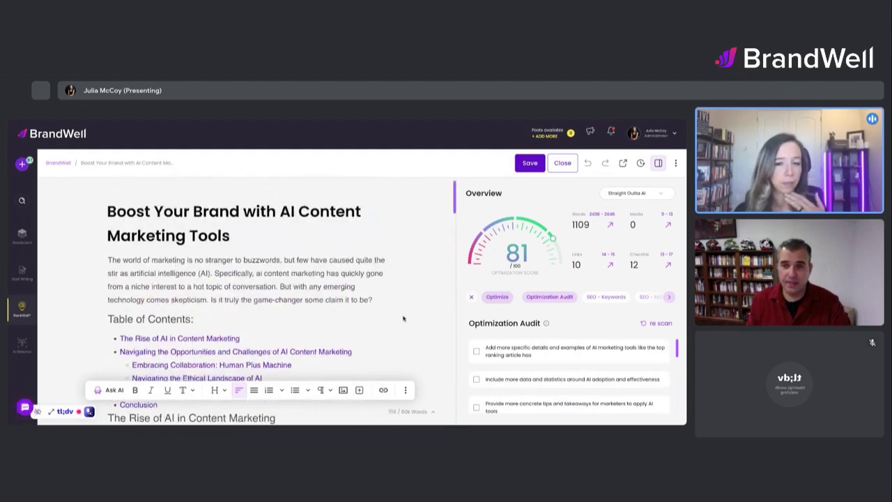
left_click(634, 193)
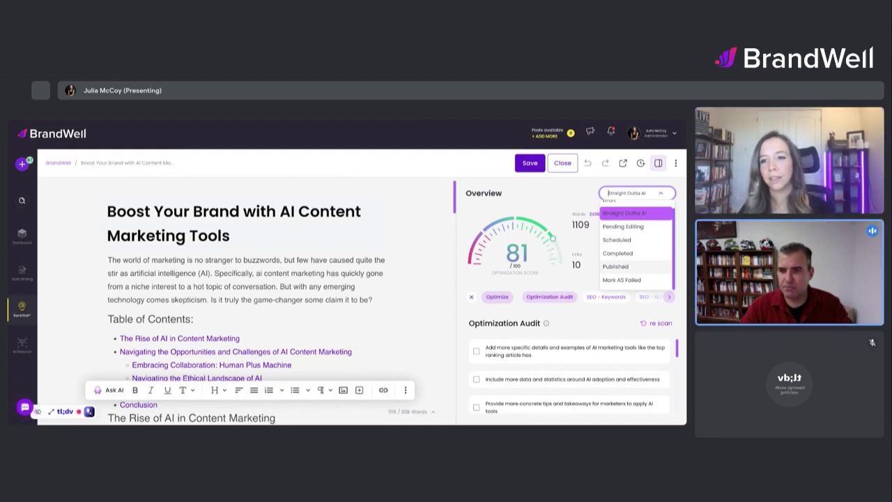
left_click(558, 165)
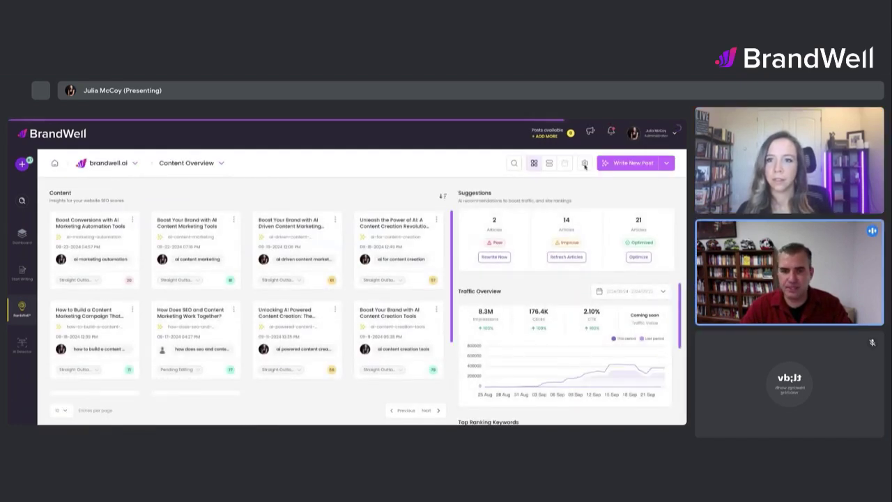
- Show the website's Integration settings with WordPress publishing enabled
left_click(583, 164)
left_click(635, 245)
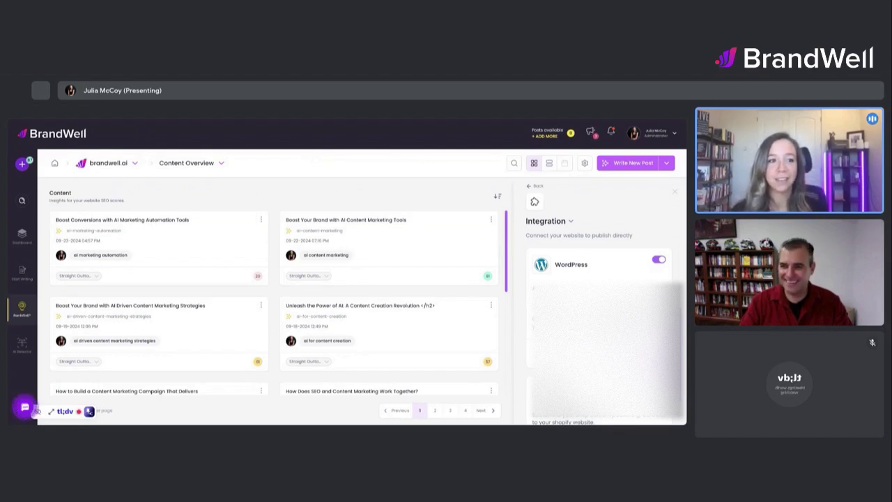
- Reopen the Boost Your Brand article, then return to the RankWell Websites grid
scroll(279, 258, "down", 1)
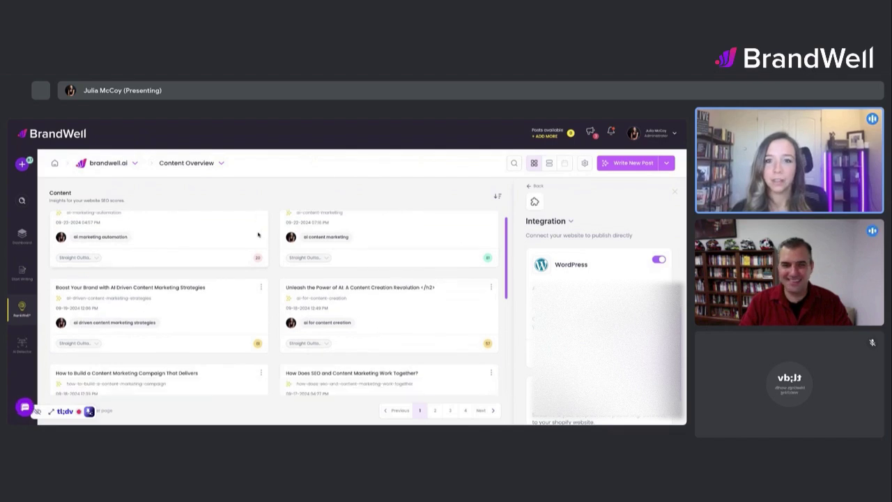
scroll(313, 218, "up", 1)
scroll(317, 219, "up", 1)
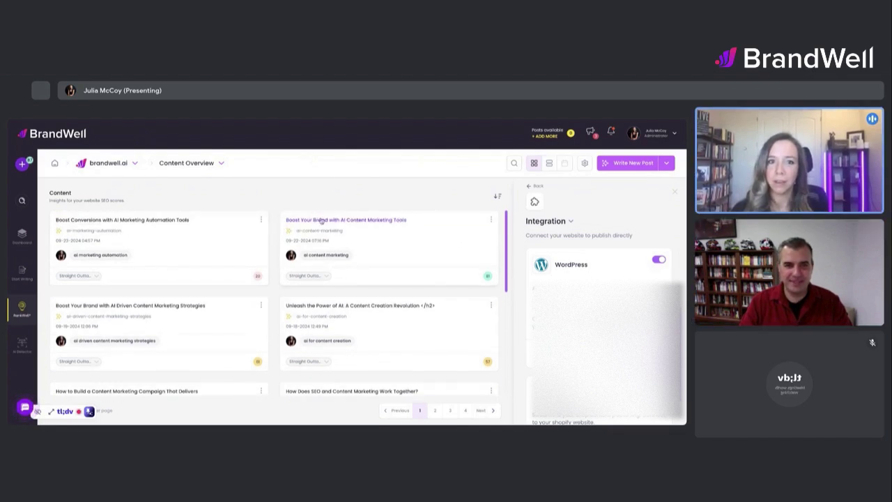
left_click(321, 220)
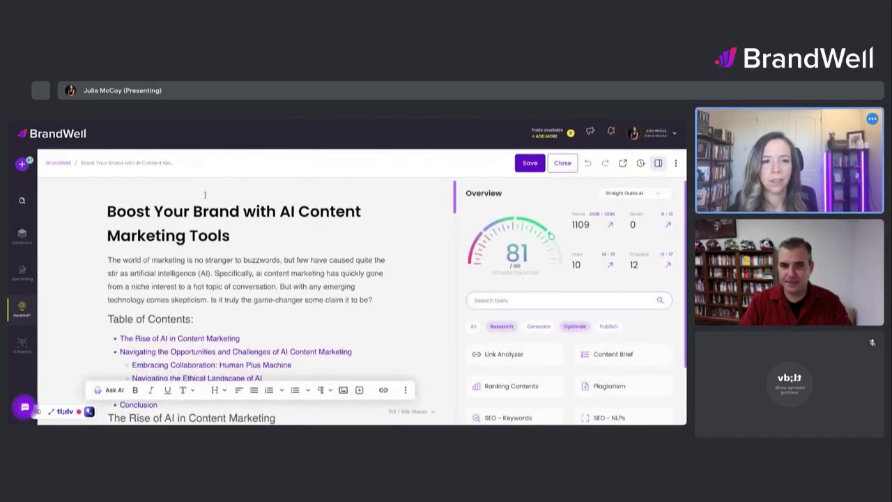
left_click(21, 307)
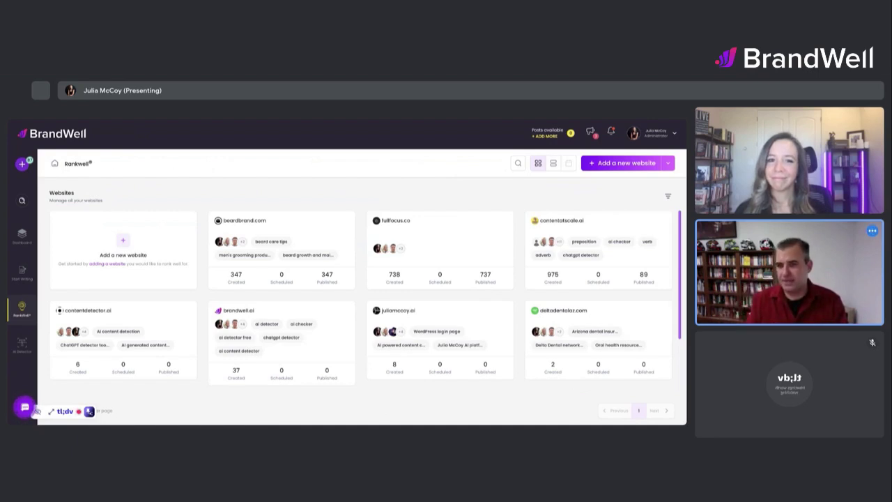
- Open one website's content overview, then another website's
left_click(274, 275)
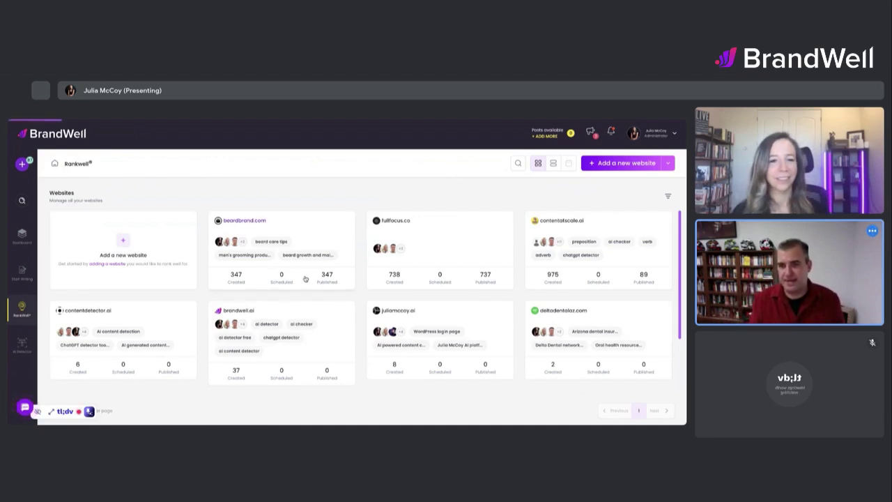
left_click(406, 311)
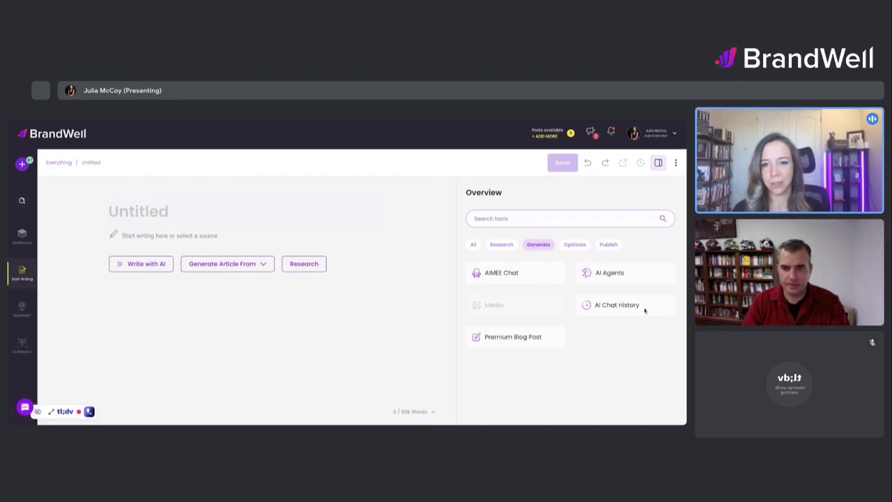
- Open the AIMEE Chat assistant to its greeting, then close it again
left_click(493, 273)
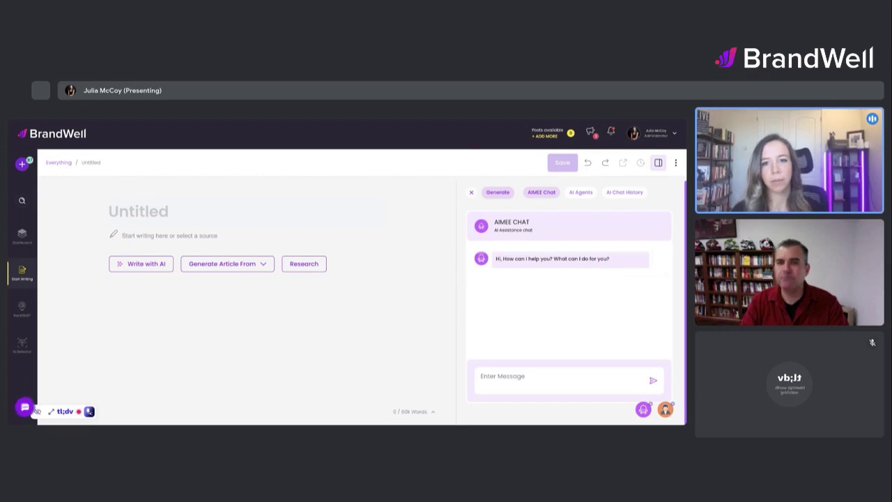
left_click(472, 194)
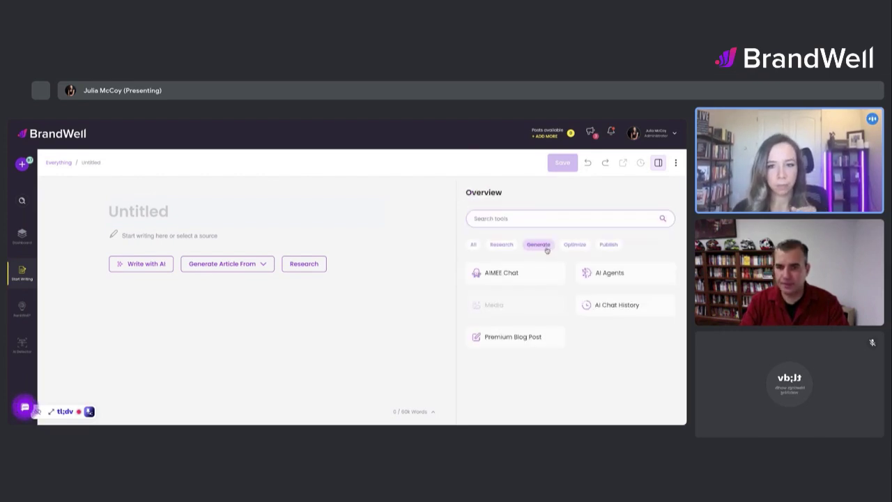
- Choose the LinkedIn Story Post with Formula agent from the AI Agents list
left_click(607, 273)
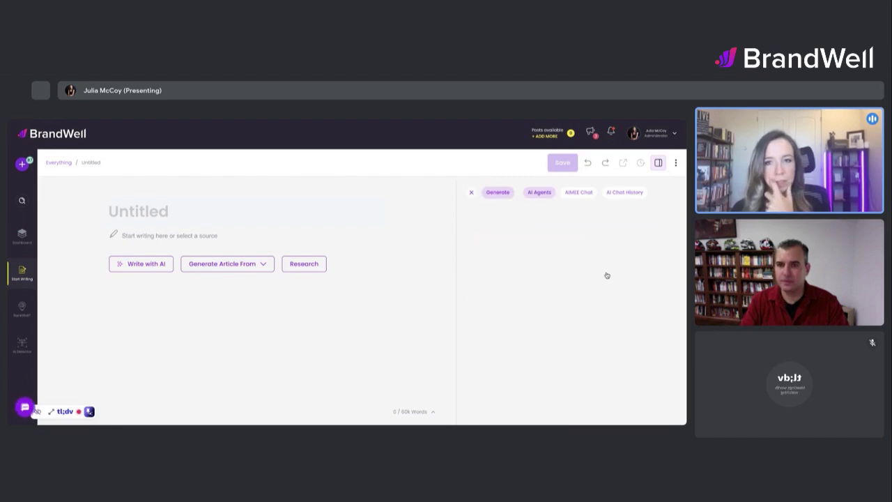
scroll(568, 299, "down", 3)
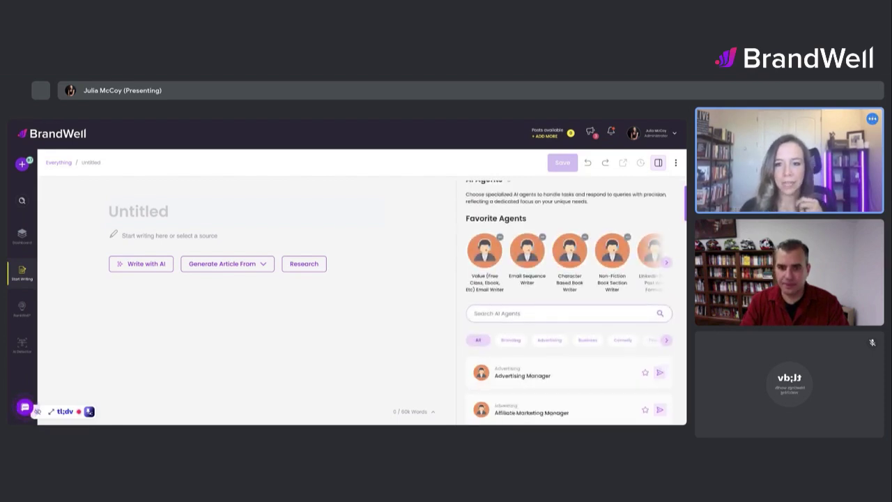
scroll(568, 300, "down", 2)
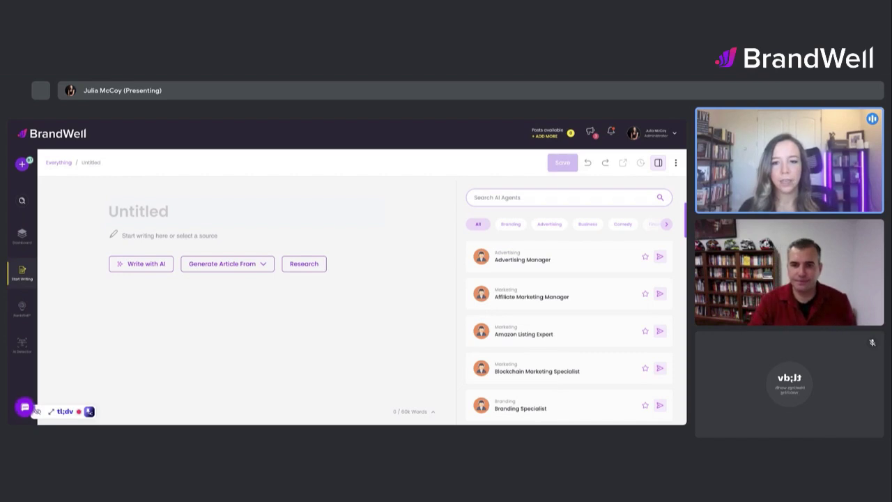
scroll(627, 278, "up", 5)
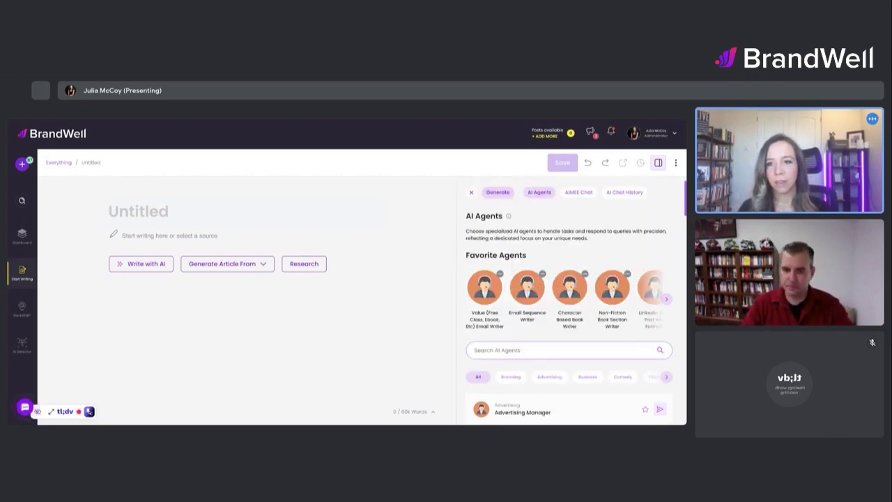
left_click(651, 304)
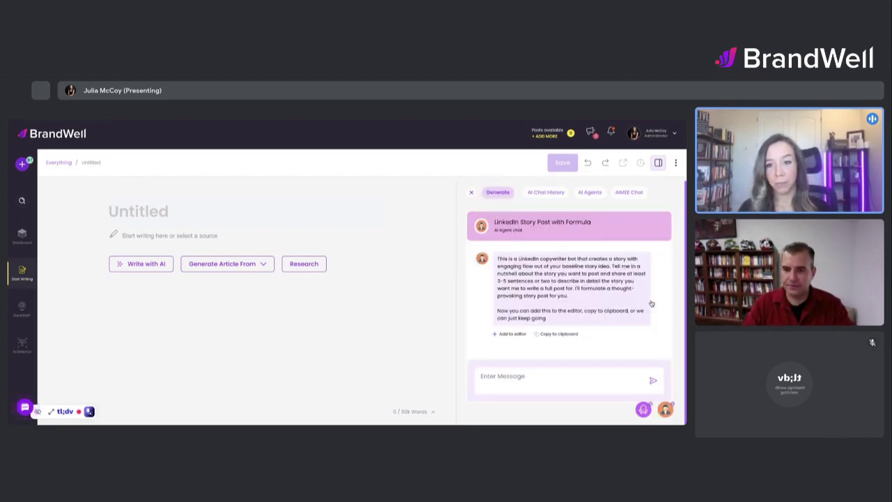
- Ask the agent to write a story about selling a $5M writing agency to enter the age of AI
left_click(506, 383)
type("write")
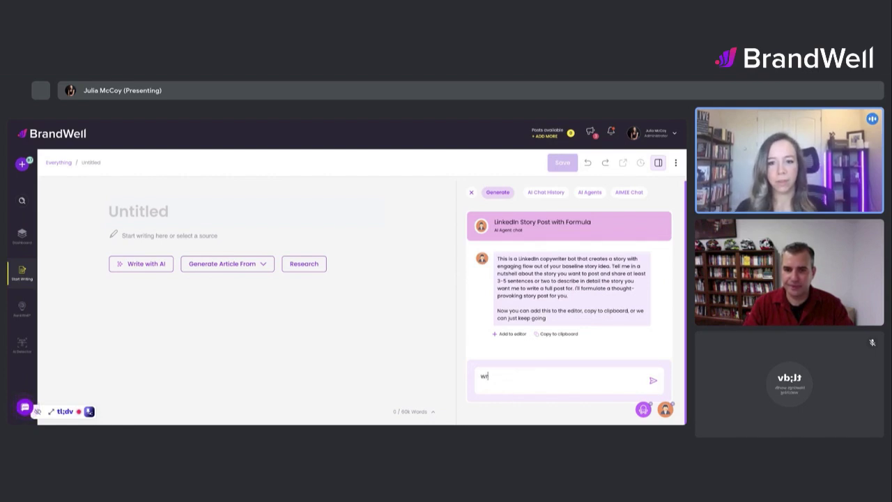
type(" a story about")
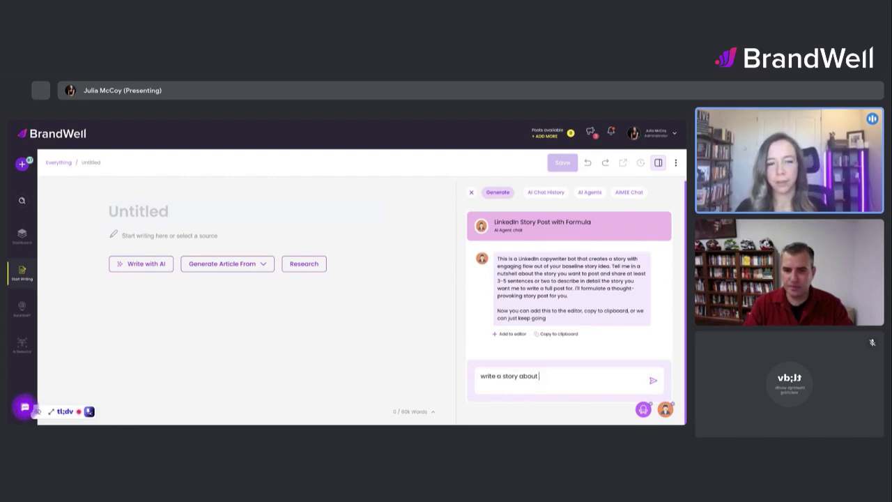
type(" how I sold a")
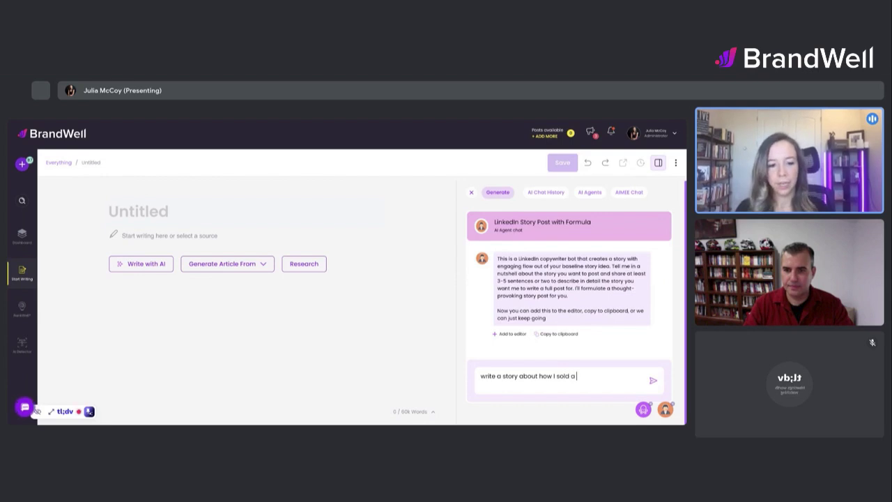
type(" $5M writing age")
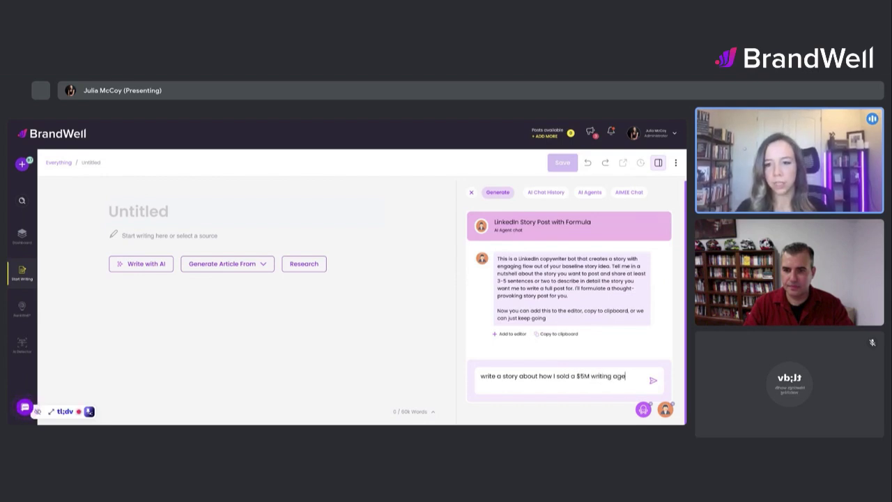
type("ncy to enter the age of A")
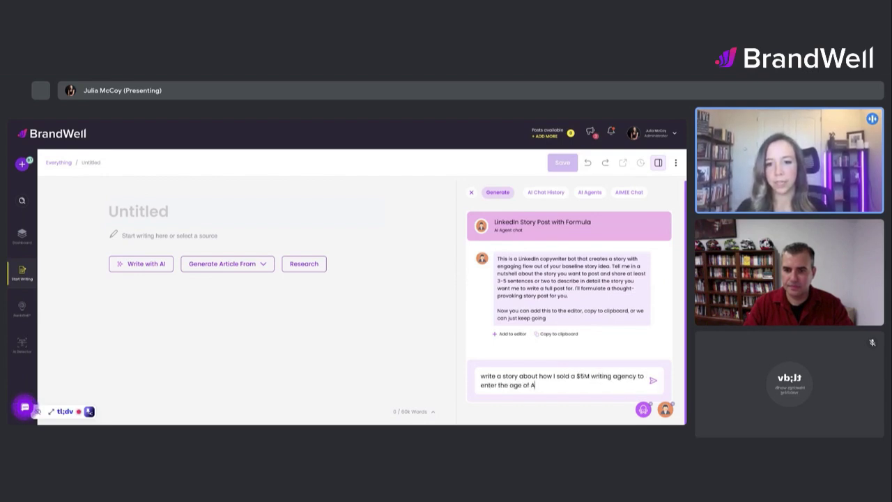
type("I")
key("Return")
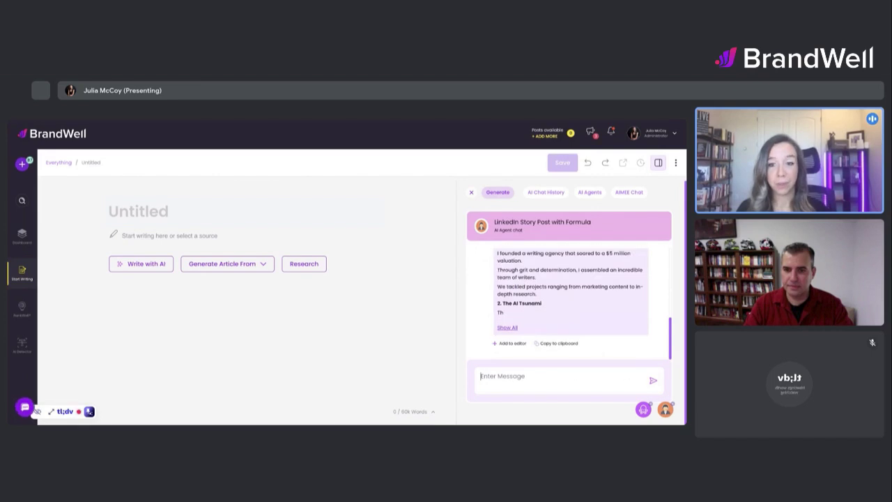
- Insert the generated story into the document, title it 'LI post', and change 'soared' to 'hit'
left_click(512, 342)
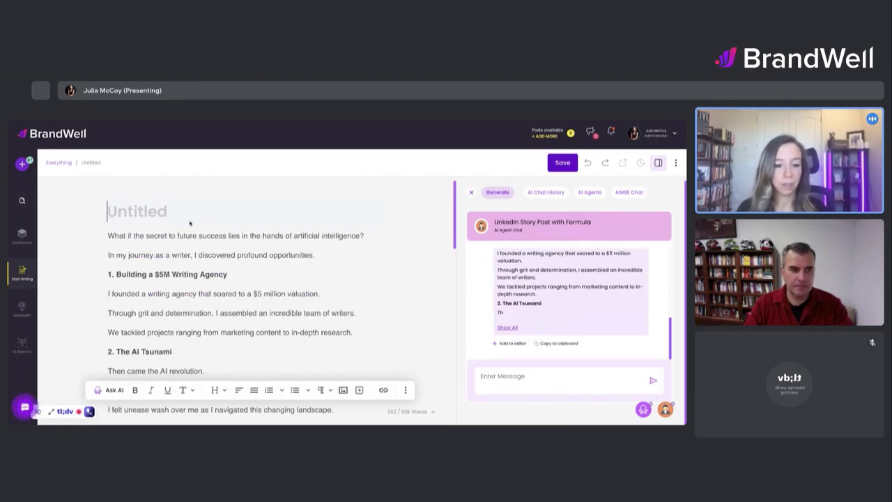
type("LI post")
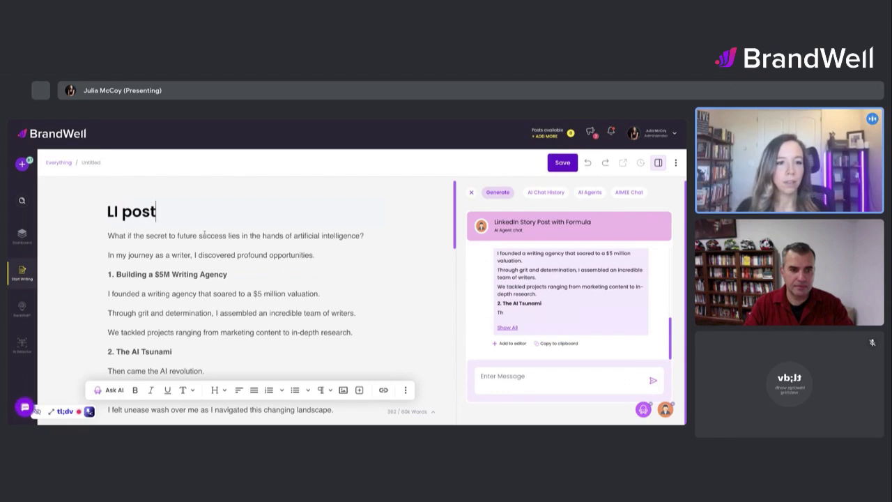
scroll(202, 258, "down", 1)
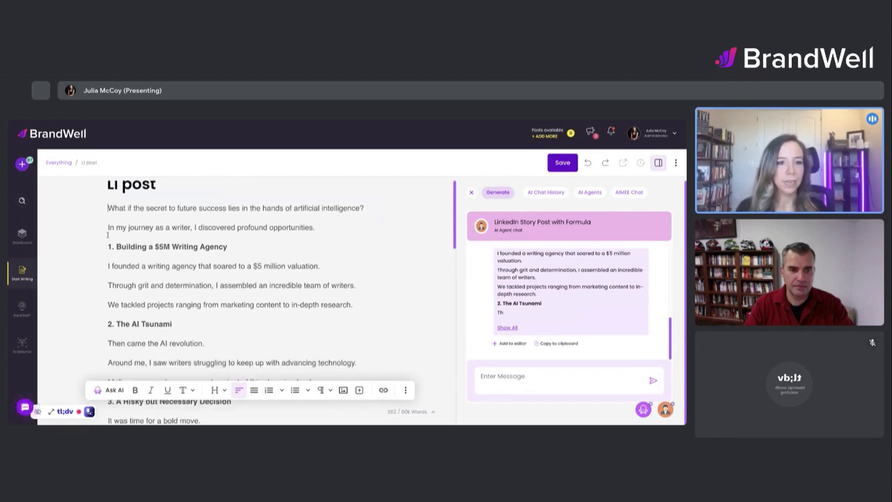
double_click(225, 263)
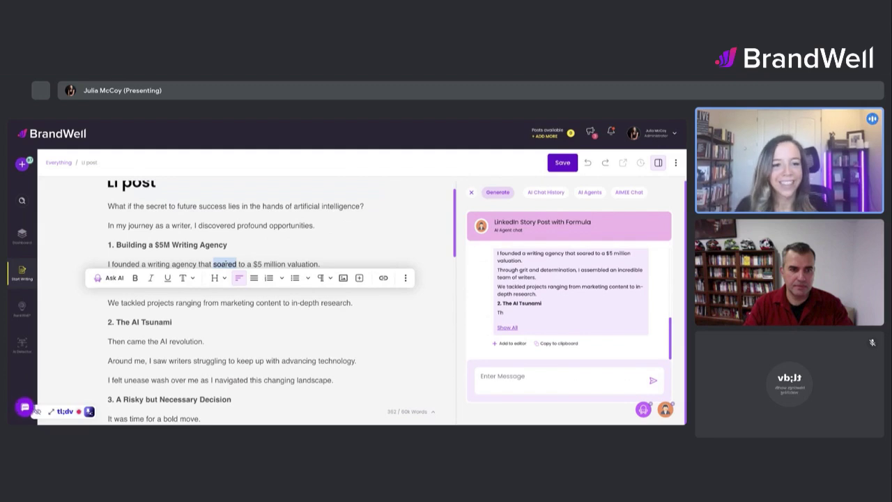
type("hit")
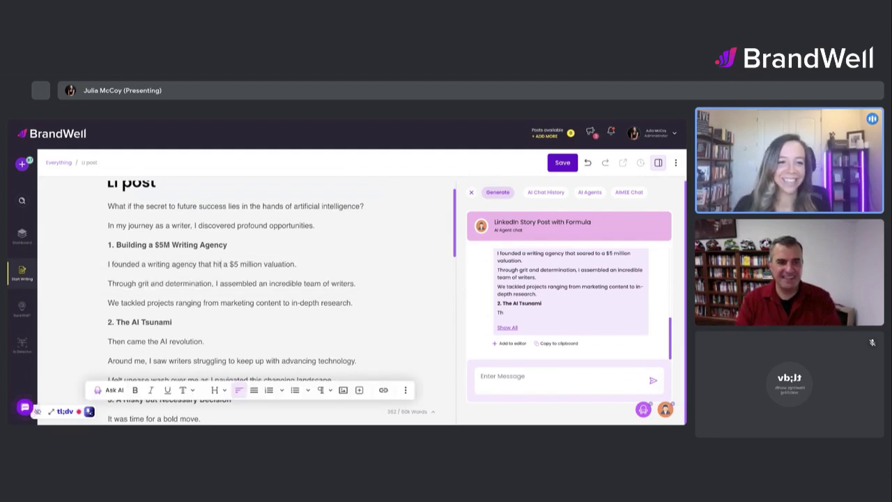
- Scroll through the full post, return to the top, and save the draft
scroll(209, 250, "down", 2)
scroll(198, 216, "down", 1)
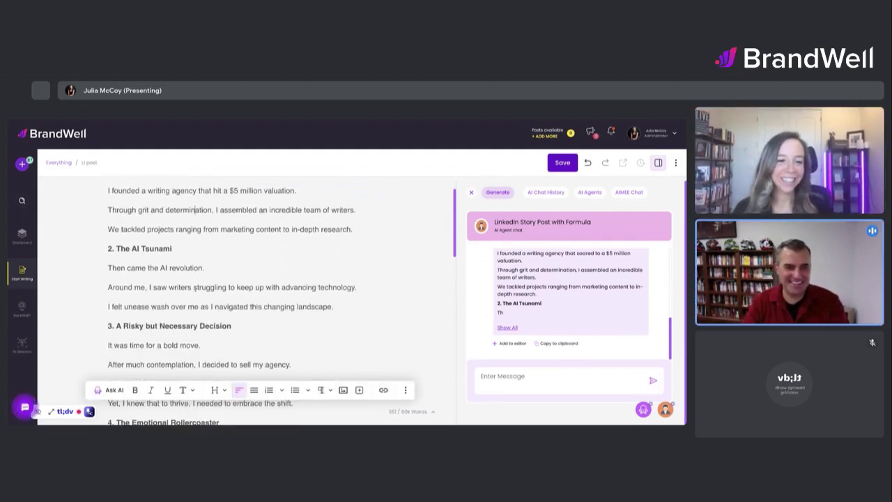
scroll(195, 210, "down", 1)
scroll(195, 210, "down", 5)
scroll(195, 210, "down", 2)
scroll(195, 210, "down", 3)
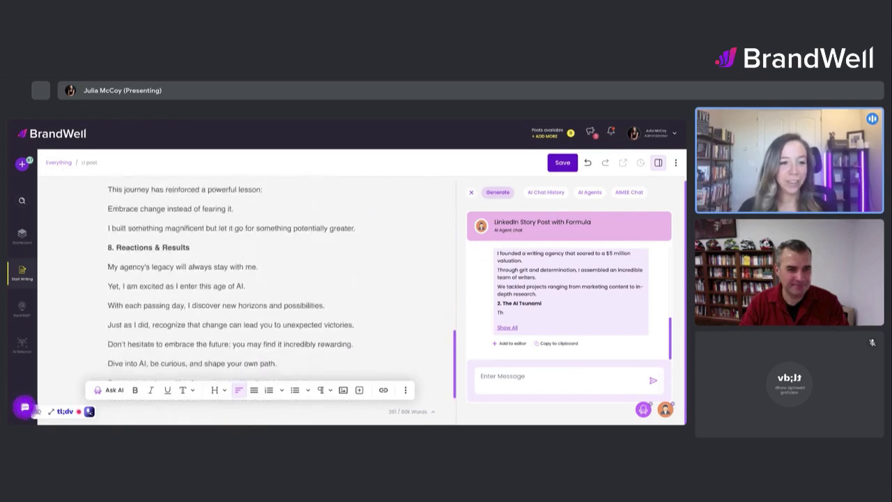
scroll(209, 279, "down", 1)
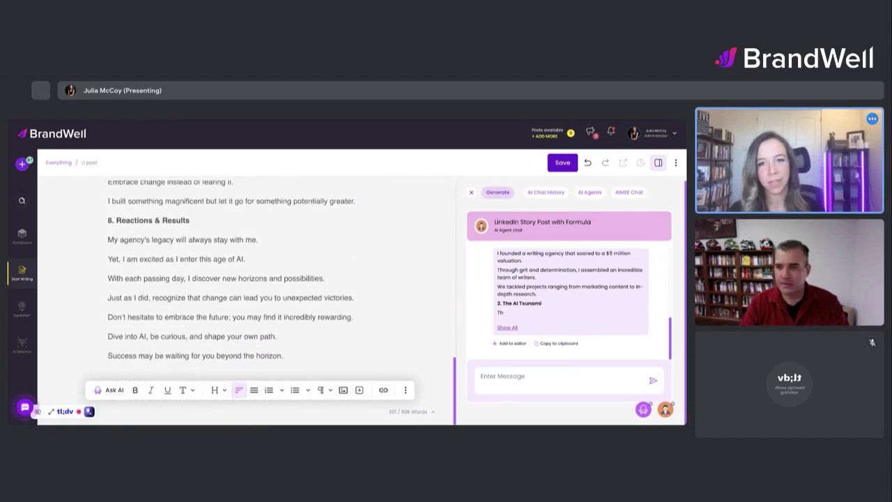
scroll(244, 300, "up", 5)
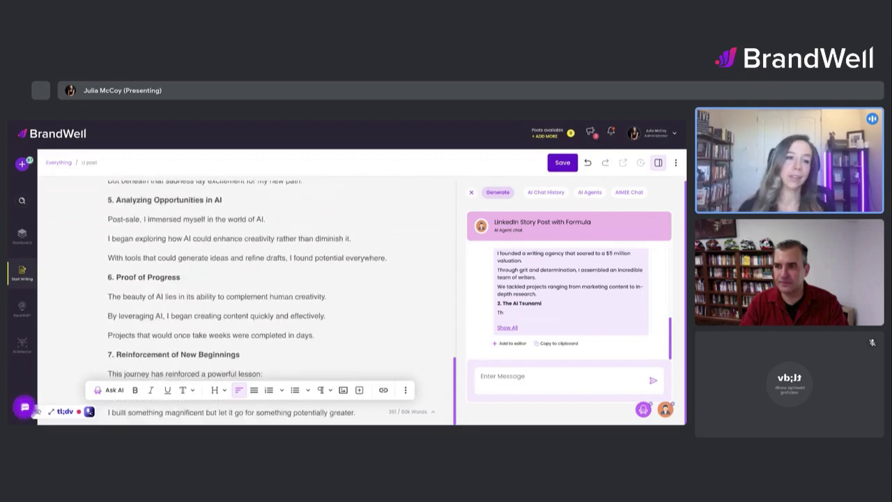
scroll(244, 299, "up", 3)
scroll(244, 300, "up", 3)
scroll(244, 300, "up", 2)
scroll(243, 300, "up", 5)
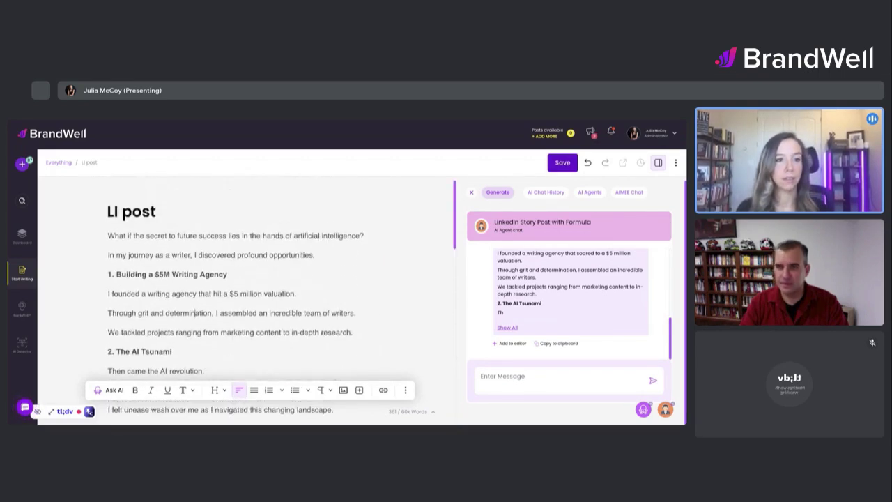
left_click(562, 163)
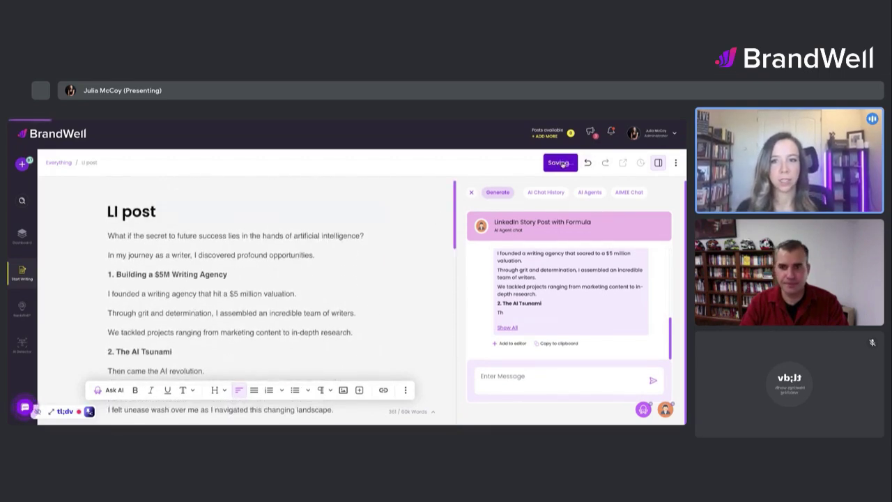
- Browse the Everything folder of documents, then close it
left_click(62, 164)
scroll(389, 246, "down", 5)
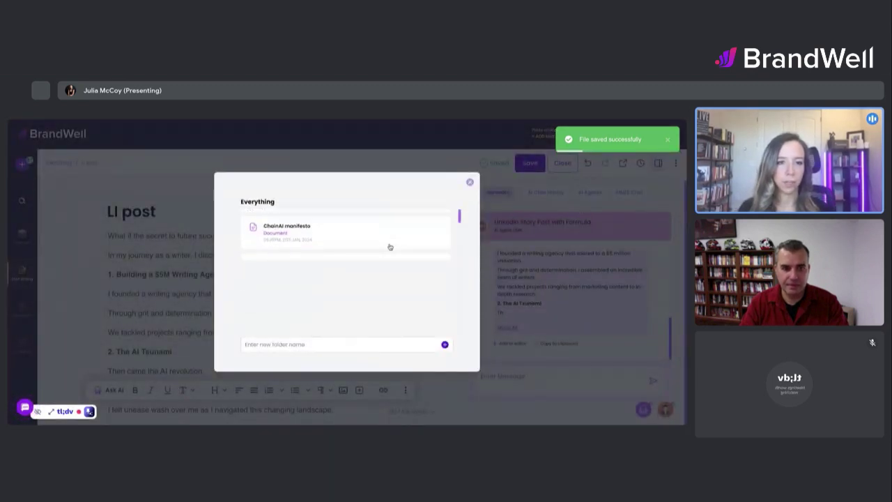
scroll(401, 299, "down", 3)
scroll(407, 315, "up", 5)
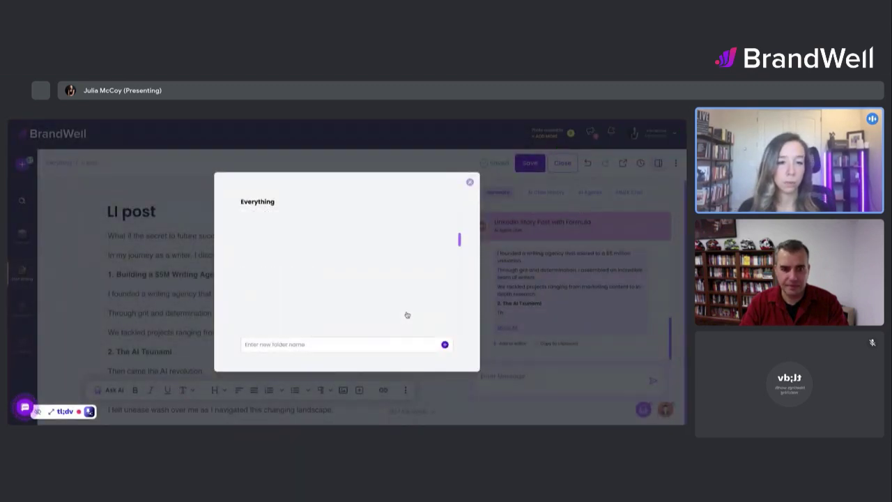
left_click(469, 181)
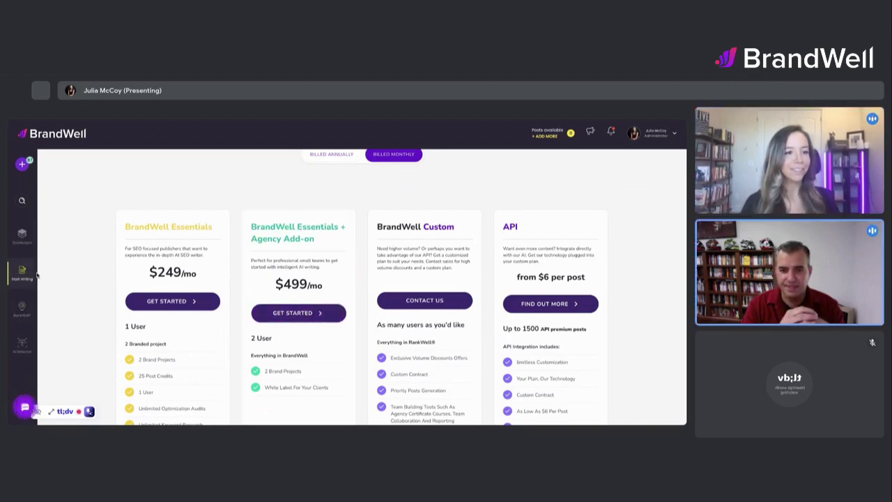
- Open the brandwell.ai site from RankWell and show its Write New Post tools list
left_click(22, 310)
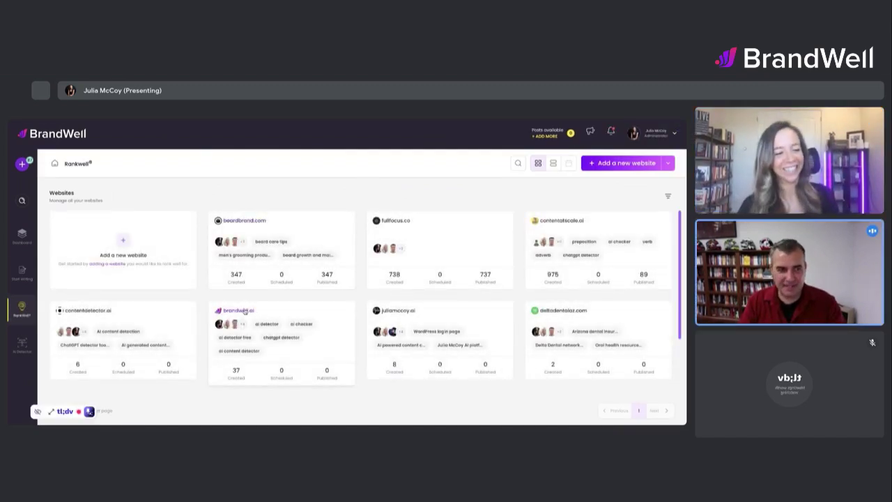
left_click(244, 311)
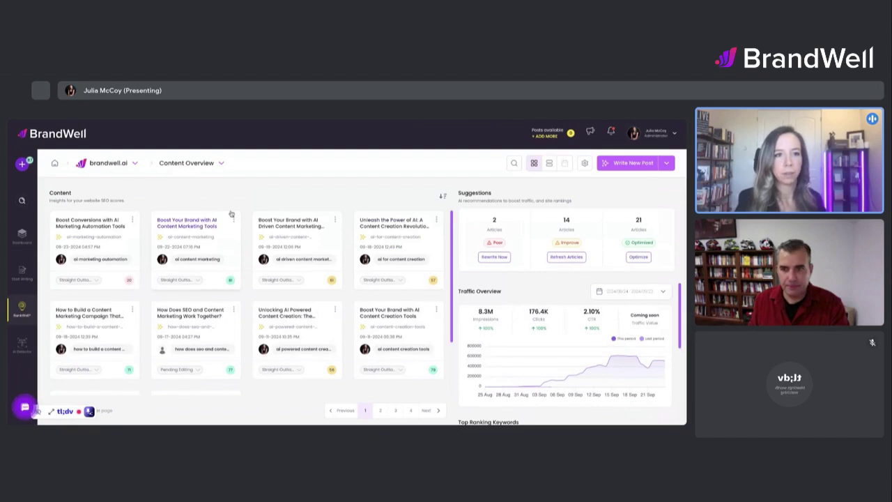
left_click(668, 164)
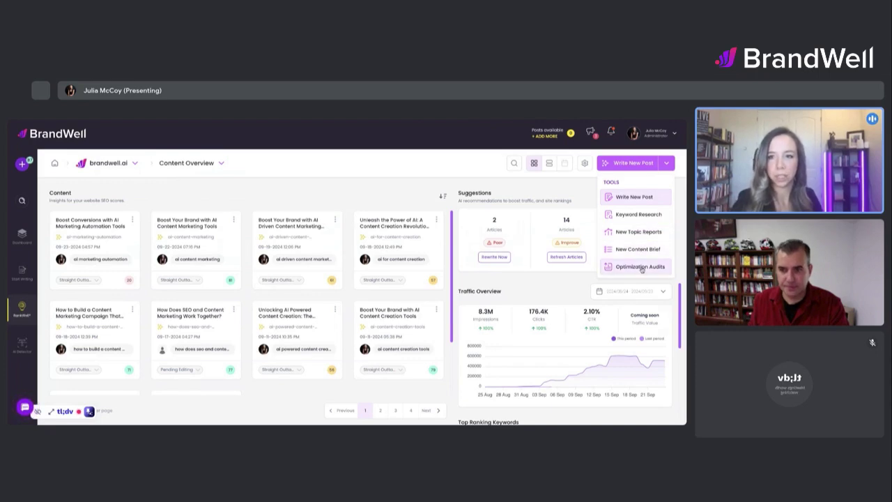
- Run Keyword Research on the seed 'ai content marketing' and browse the results table
left_click(637, 216)
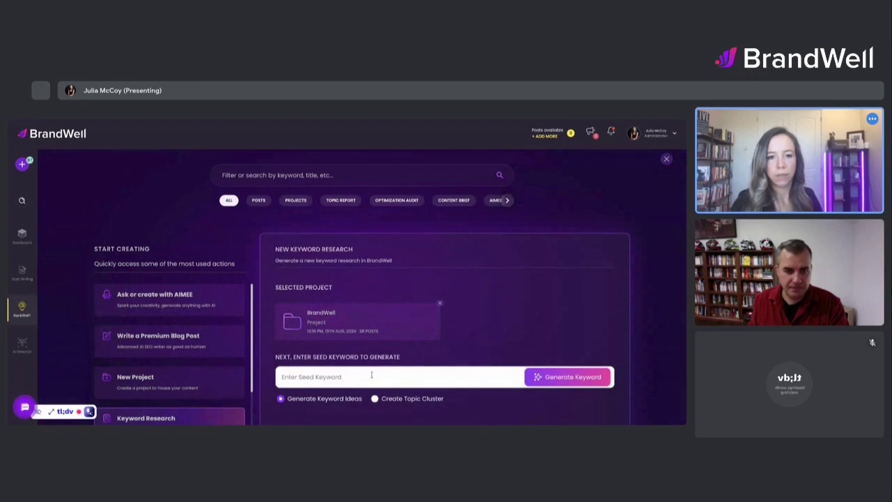
left_click(356, 377)
type("a")
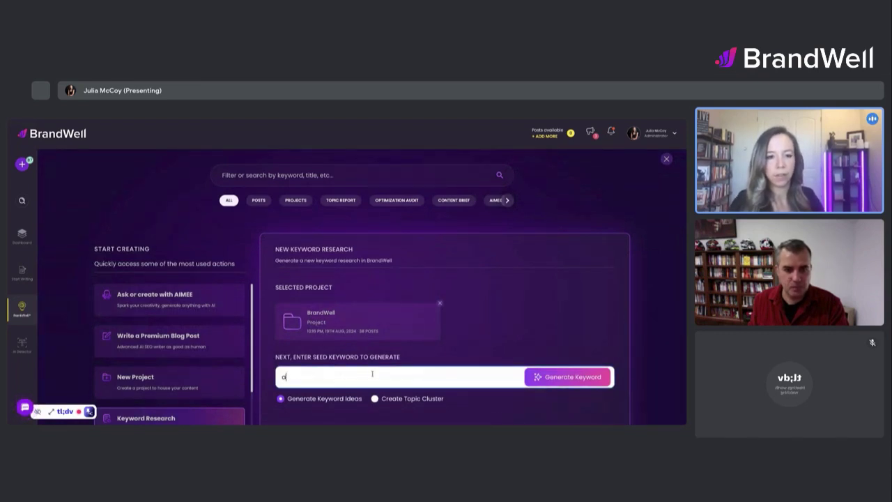
type("i content mark")
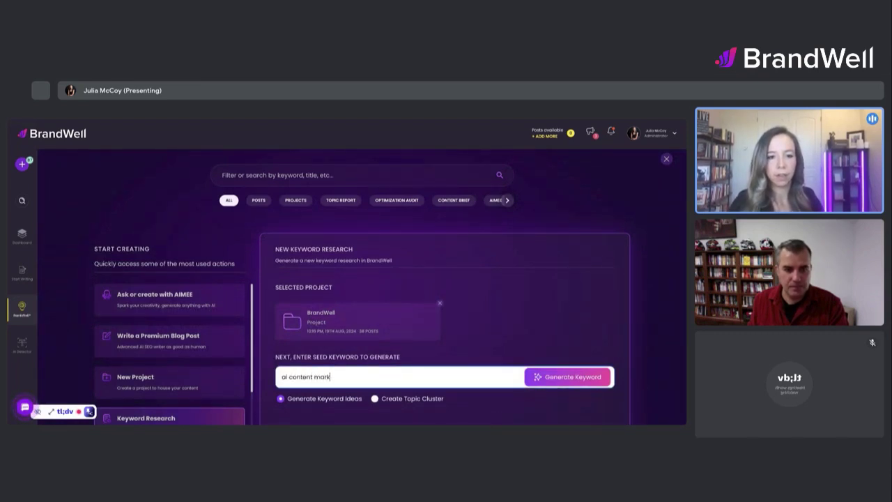
type("eting")
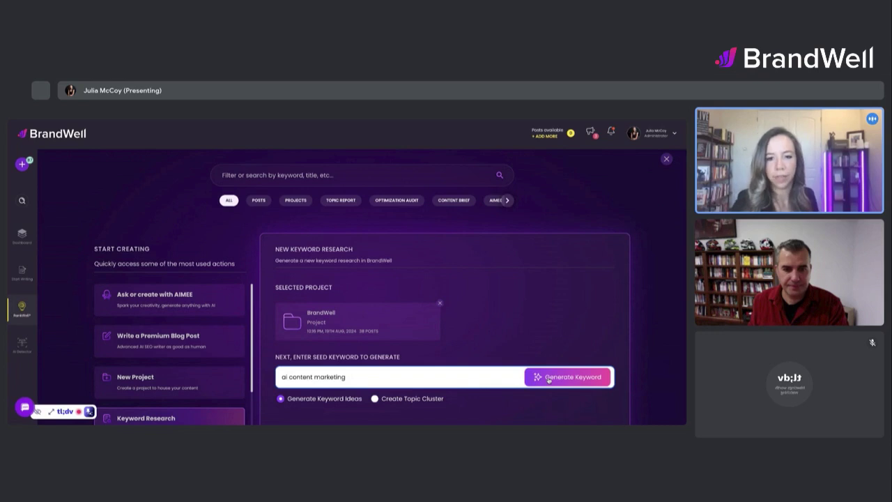
left_click(548, 377)
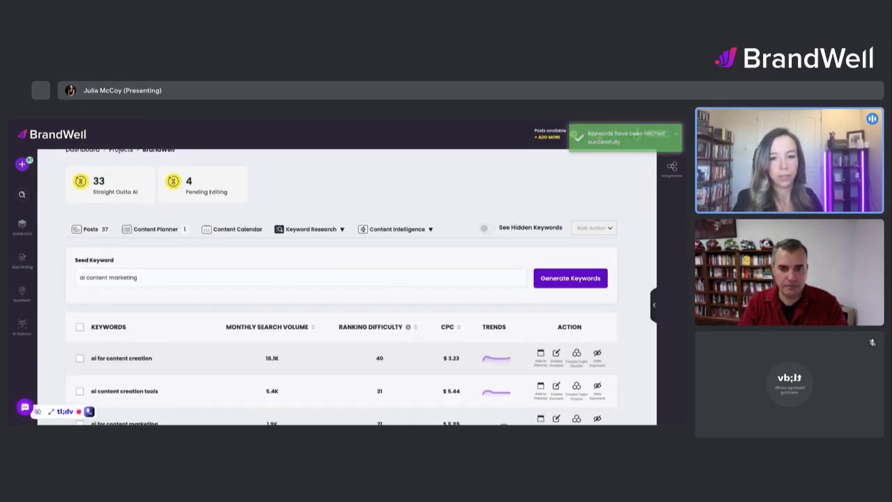
scroll(349, 292, "down", 2)
scroll(341, 292, "down", 2)
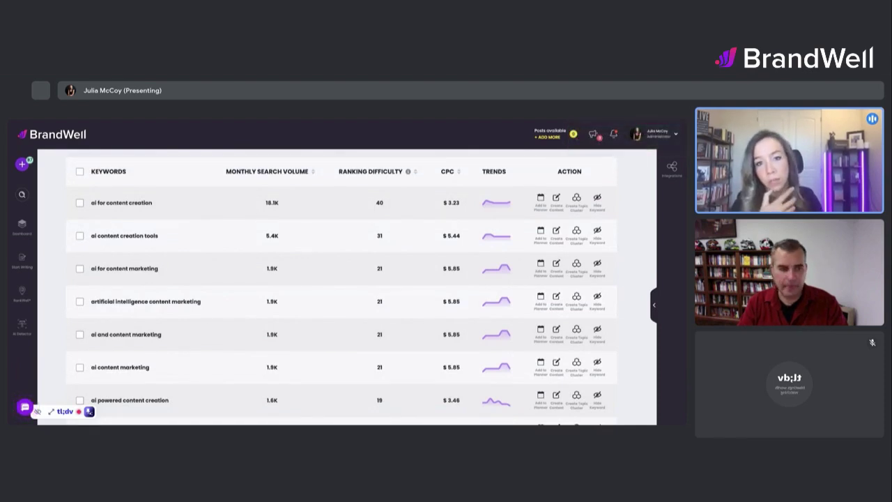
scroll(322, 207, "down", 1)
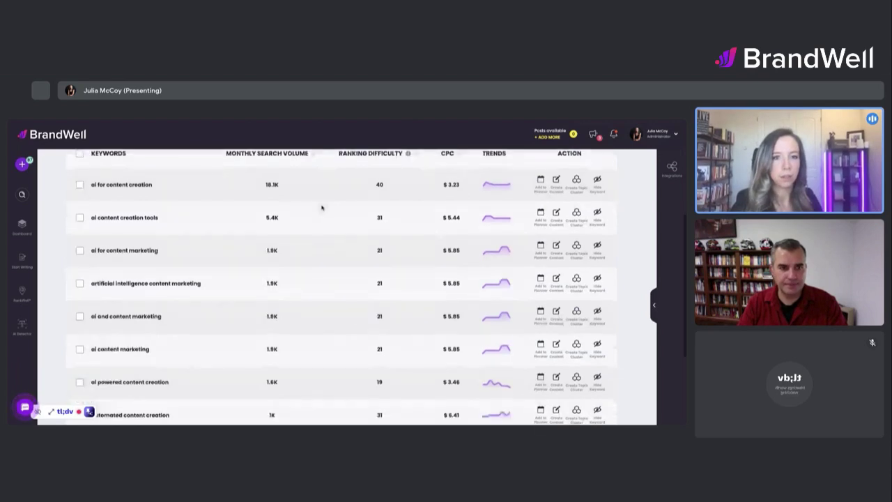
scroll(498, 222, "up", 3)
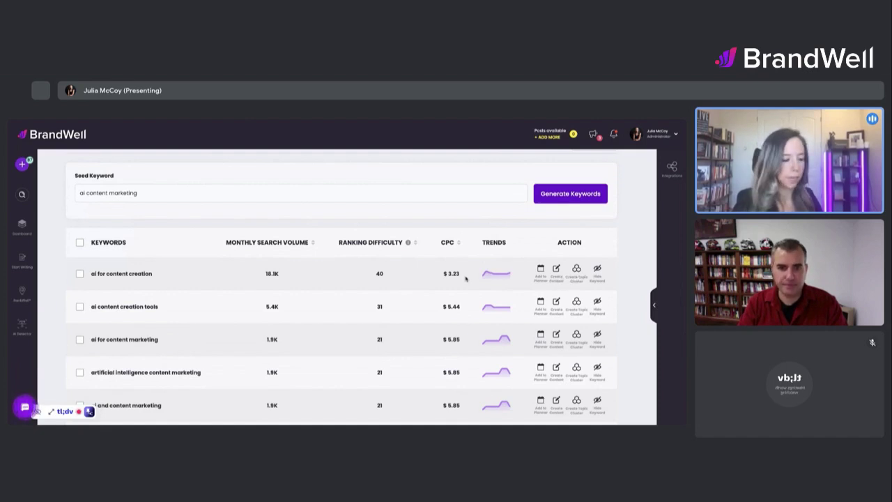
- Open the 'brand marketing vs content marketing' topic report and scroll through its trends and competitor analysis
left_click(666, 163)
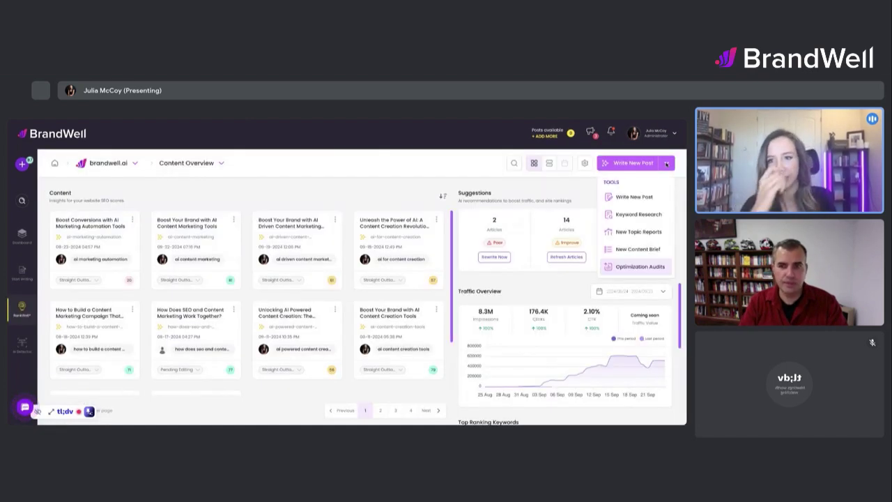
left_click(638, 232)
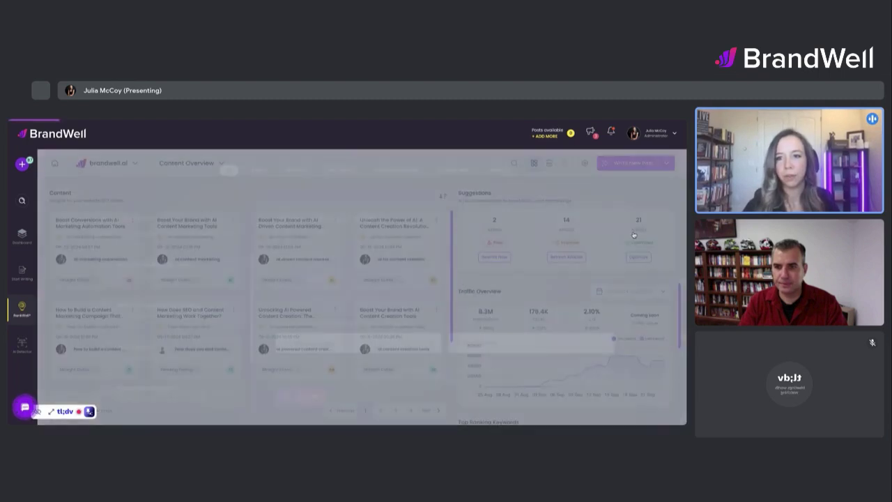
scroll(149, 259, "up", 1)
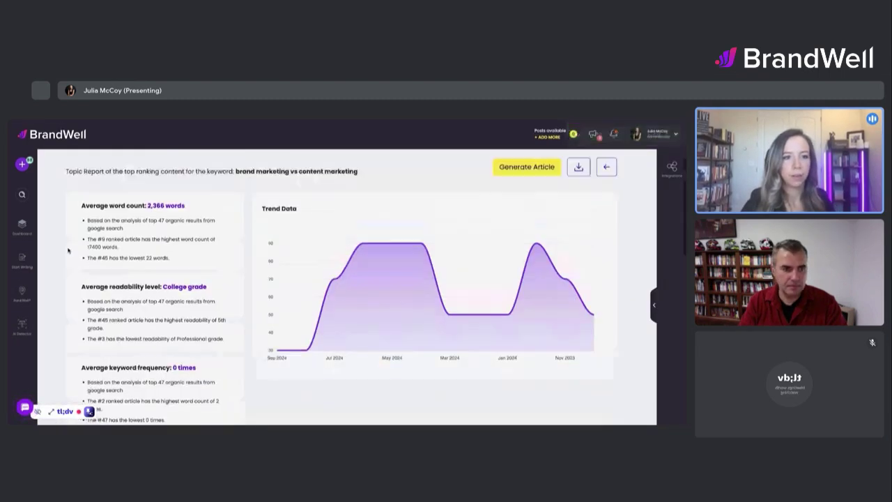
scroll(152, 269, "up", 2)
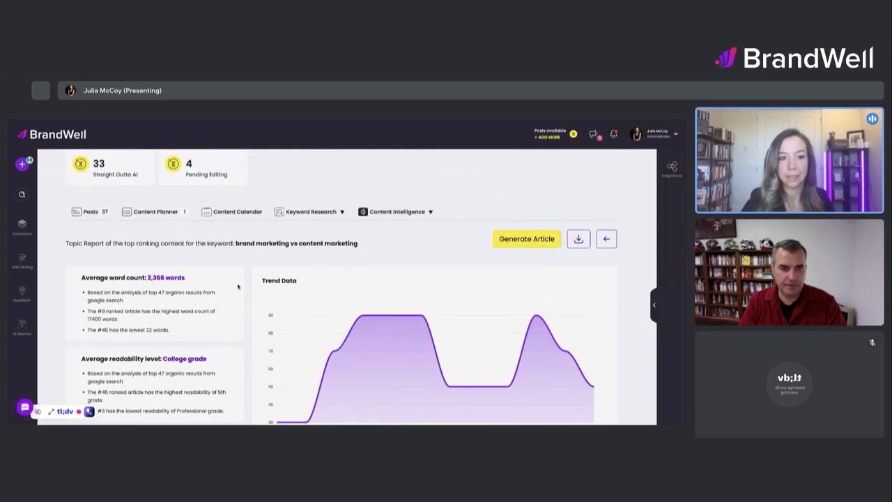
scroll(238, 286, "down", 3)
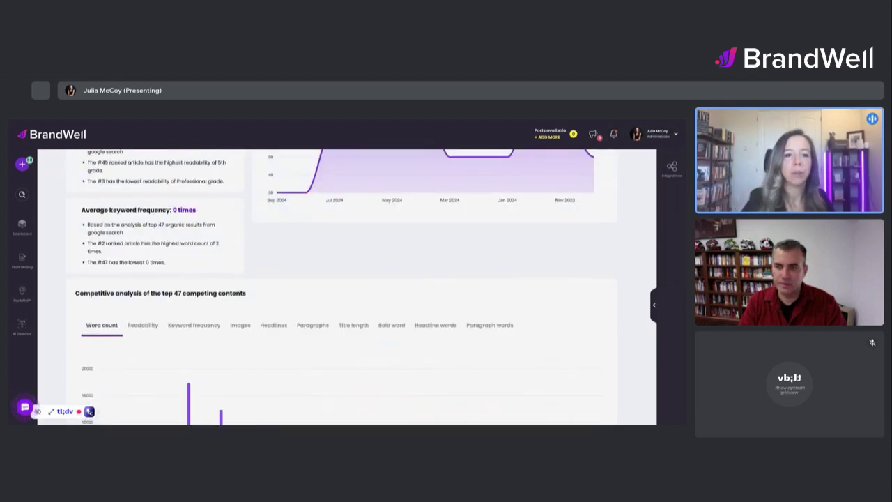
scroll(341, 314, "down", 2)
scroll(341, 314, "down", 1)
scroll(341, 334, "down", 2)
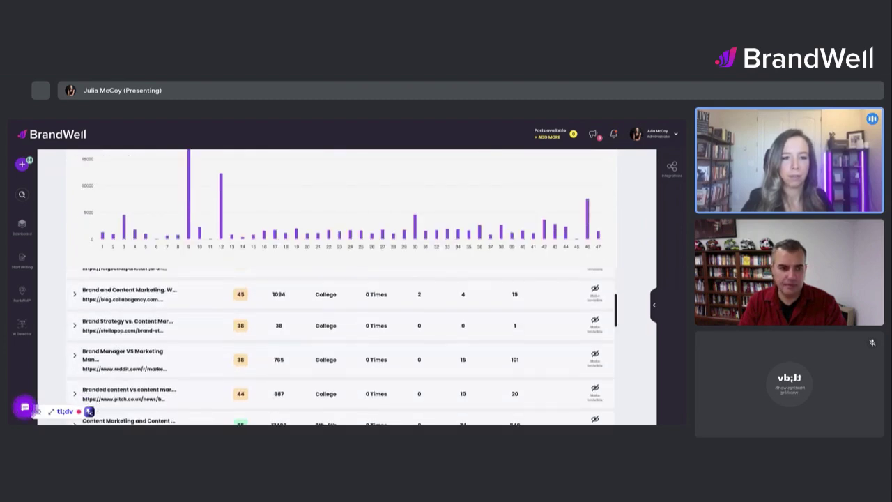
scroll(465, 306, "down", 2)
scroll(465, 306, "down", 2)
scroll(465, 305, "down", 1)
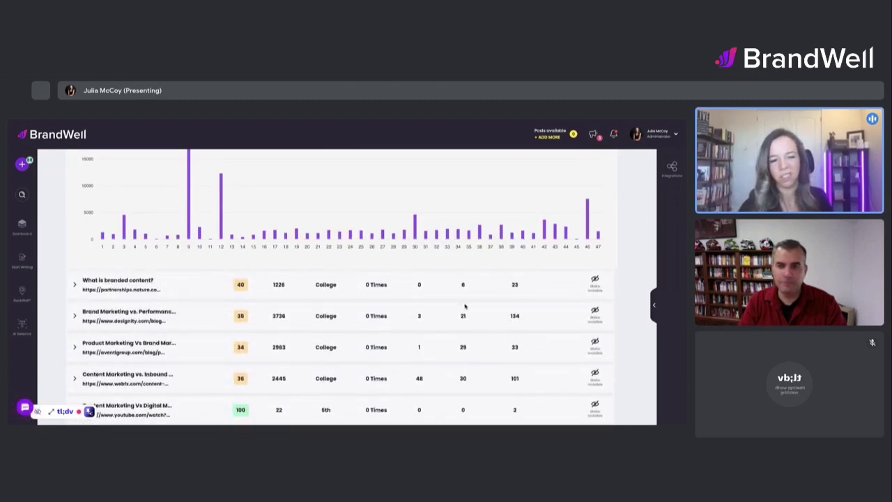
scroll(629, 366, "down", 2)
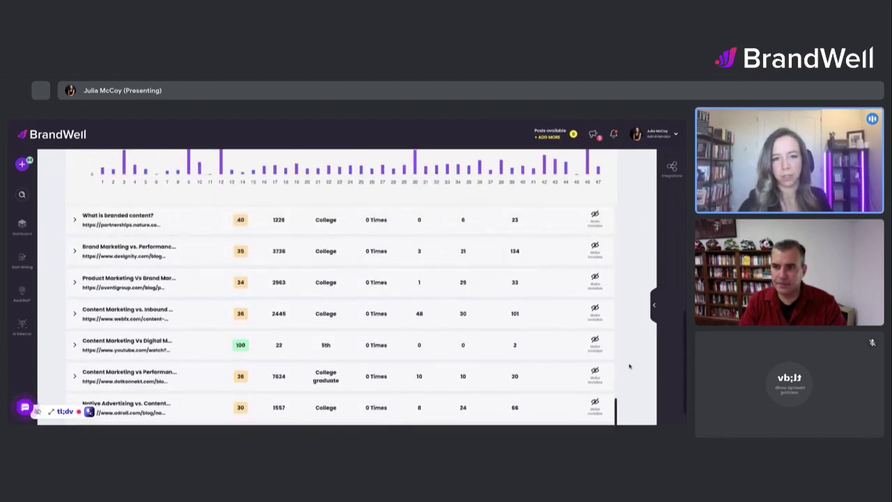